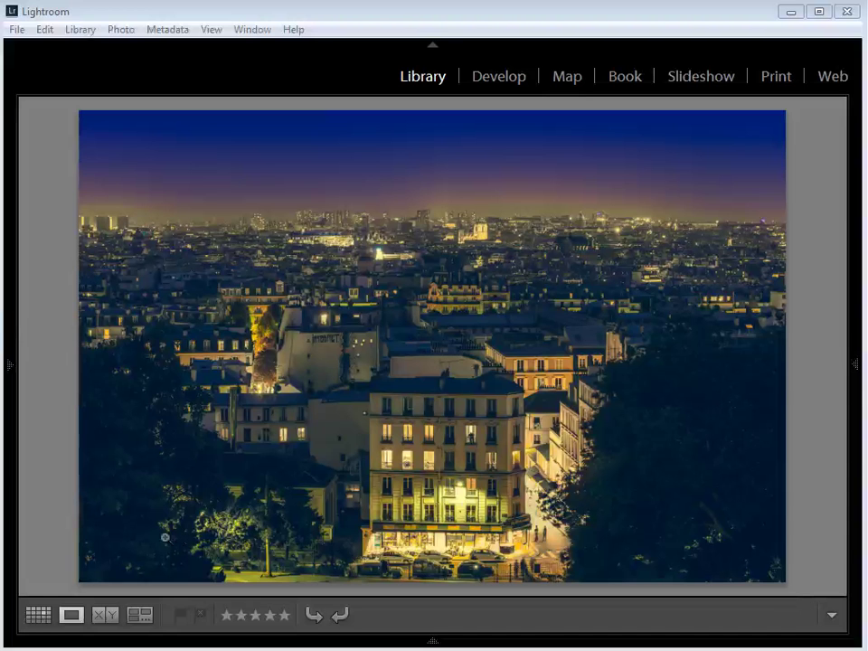
# Step: Import Paris.dng from the desktop's Start_Images folder into the catalog
pyautogui.click(9, 330)
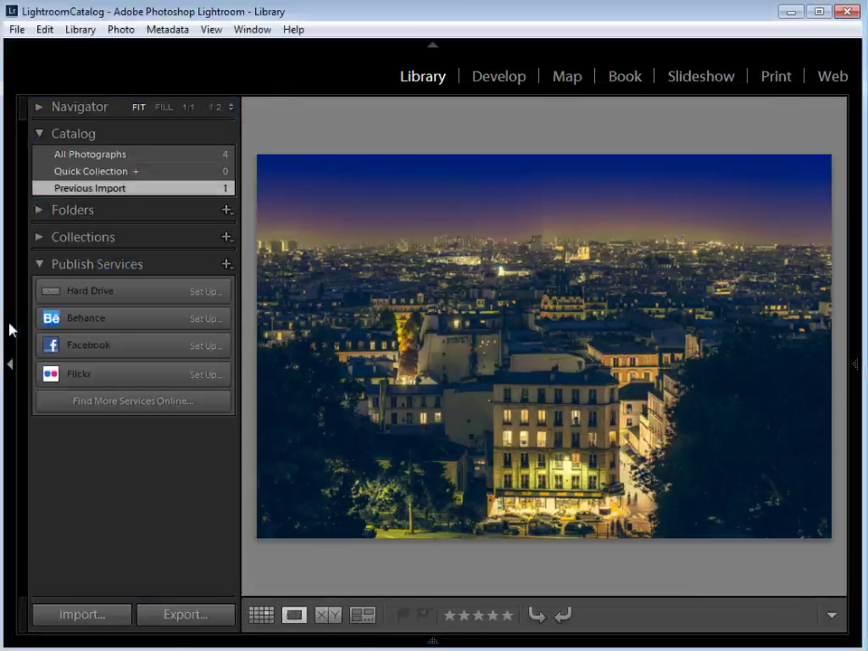
pyautogui.click(72, 615)
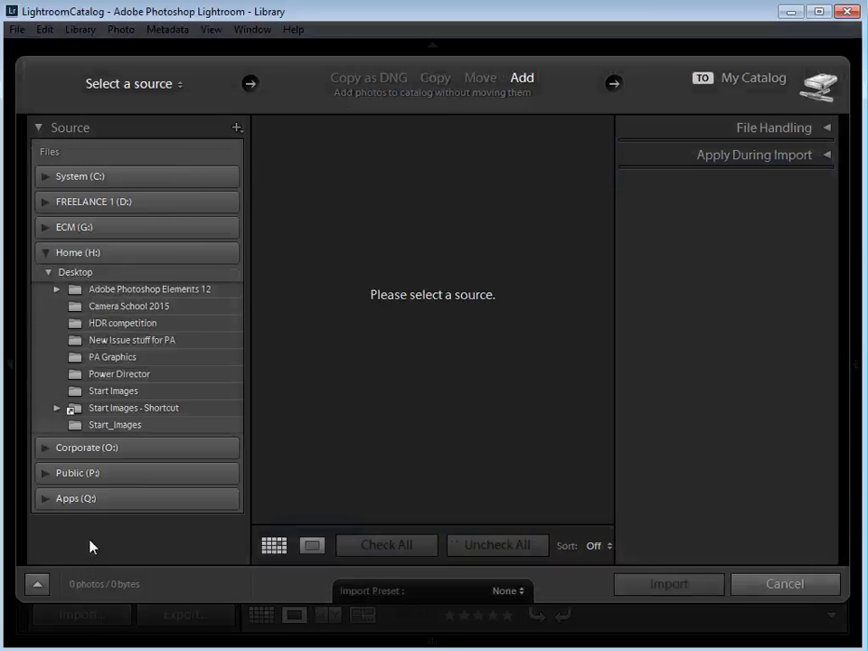
pyautogui.click(122, 424)
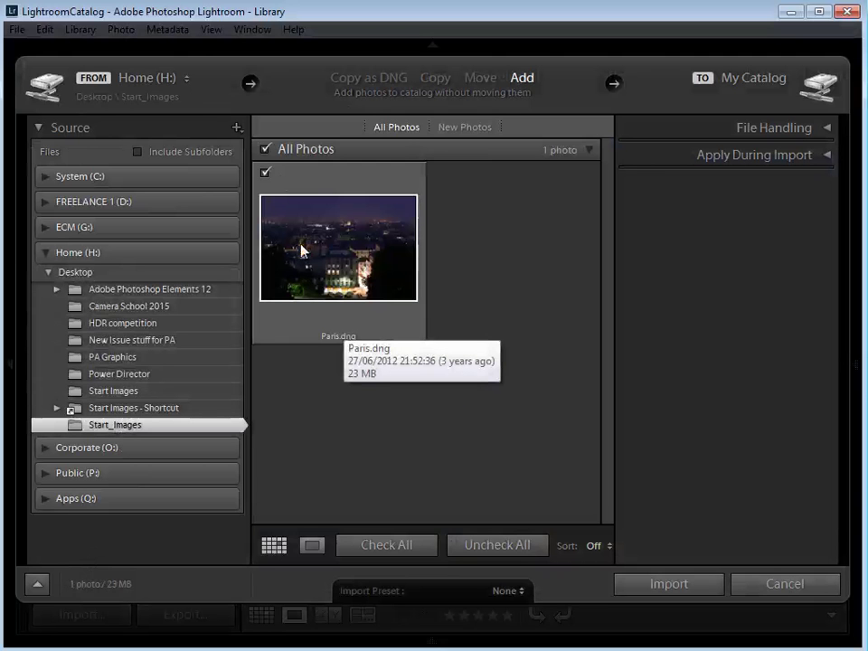
pyautogui.click(670, 583)
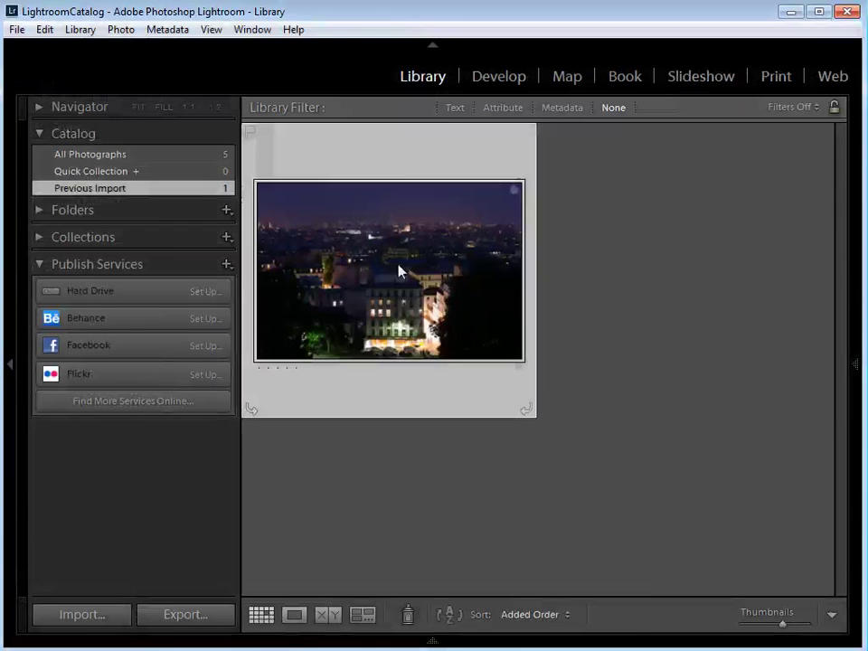
# Step: Open the Paris photo for developing, and enable lens profile corrections and chromatic aberration removal
pyautogui.click(485, 82)
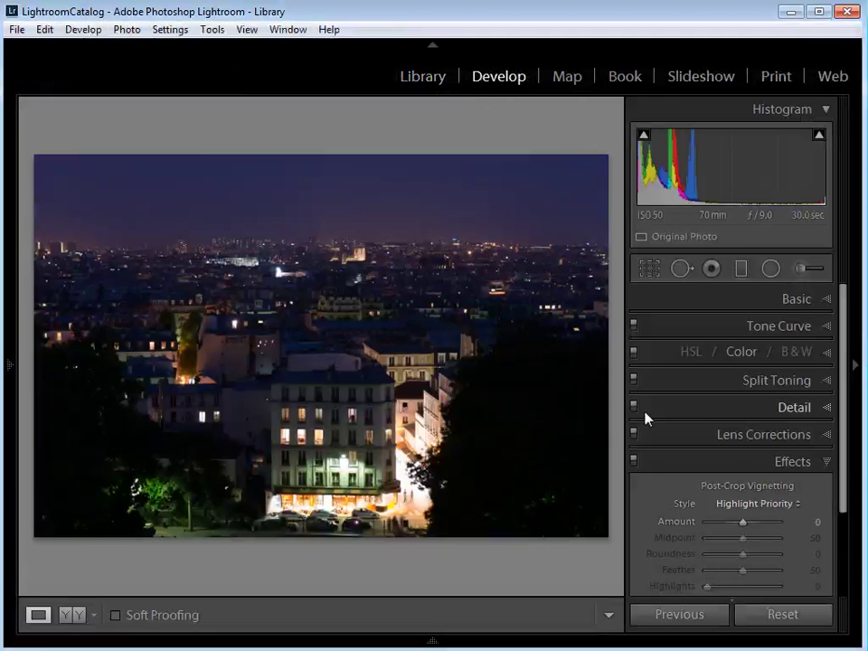
pyautogui.click(806, 437)
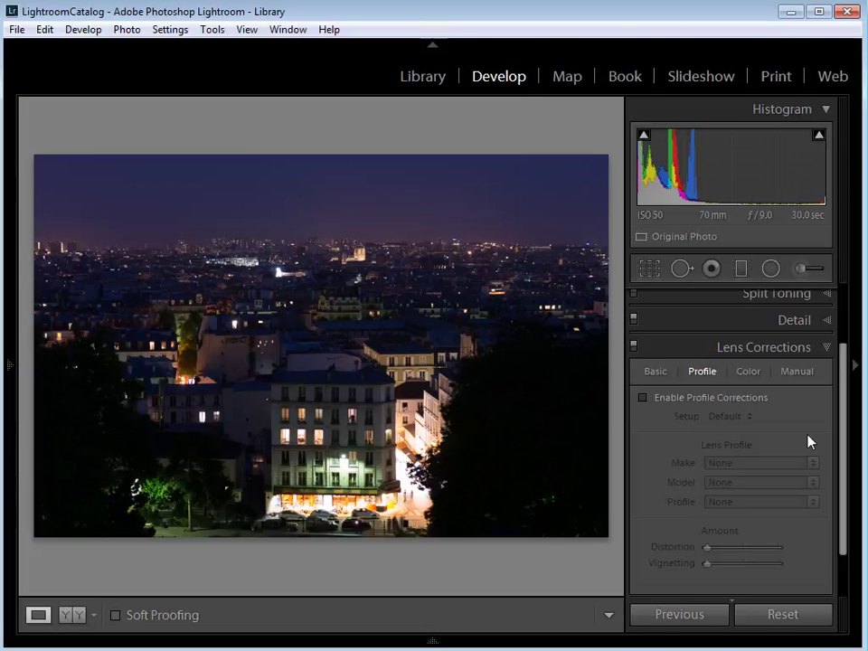
pyautogui.click(656, 371)
pyautogui.click(644, 399)
pyautogui.click(643, 415)
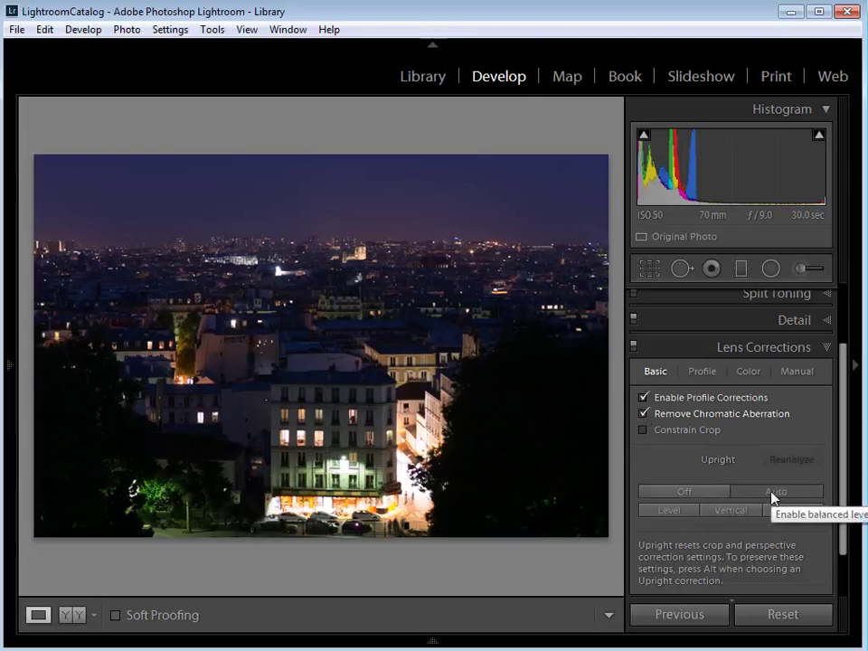
# Step: Check the lens make, model and profile used for the correction and look through the available Nikon lens models
pyautogui.click(703, 373)
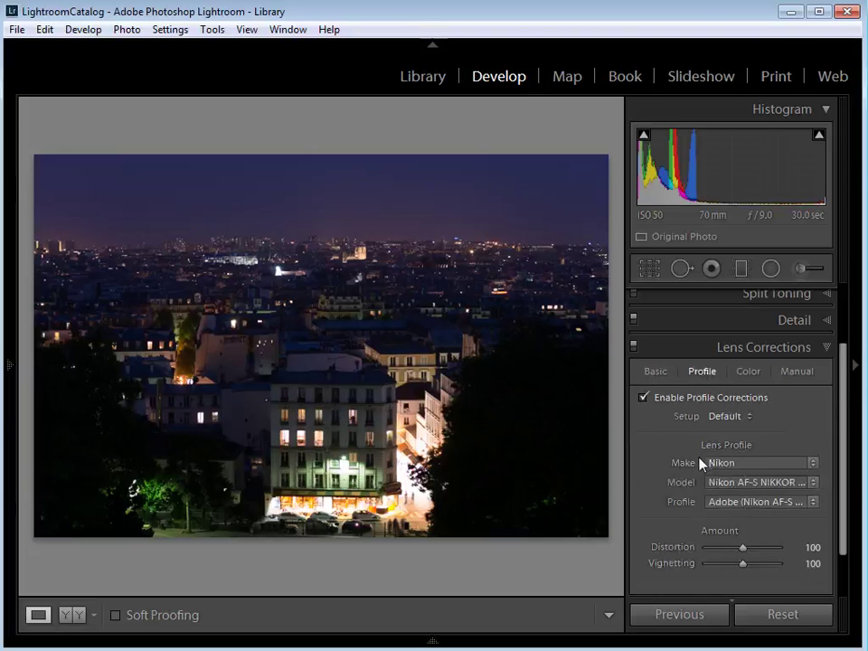
pyautogui.click(726, 503)
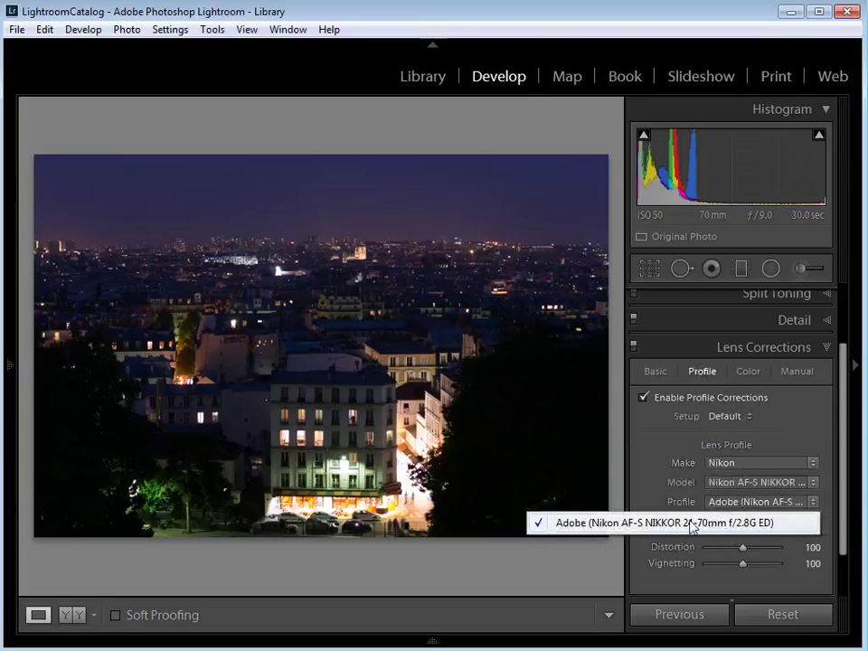
pyautogui.click(648, 488)
pyautogui.click(770, 484)
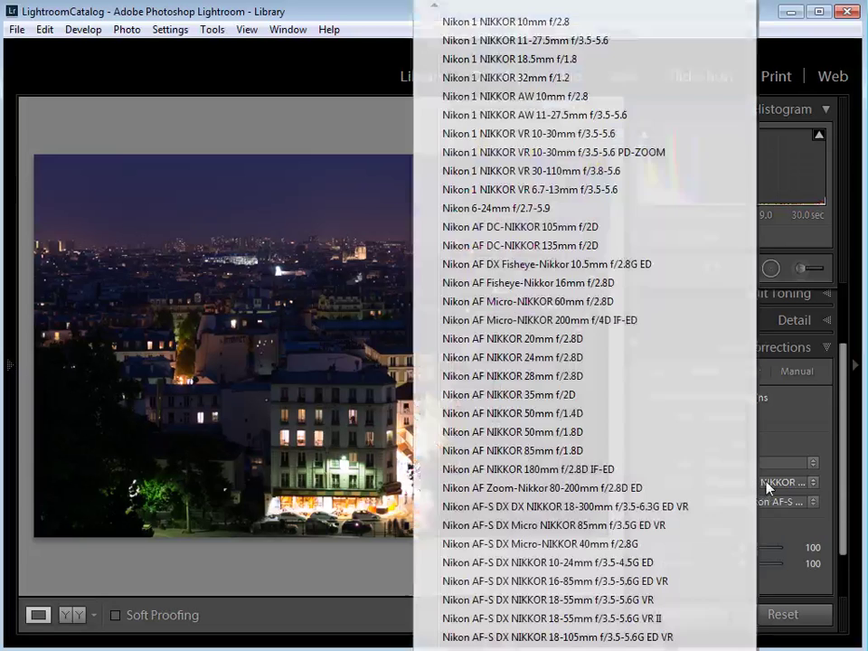
pyautogui.click(768, 486)
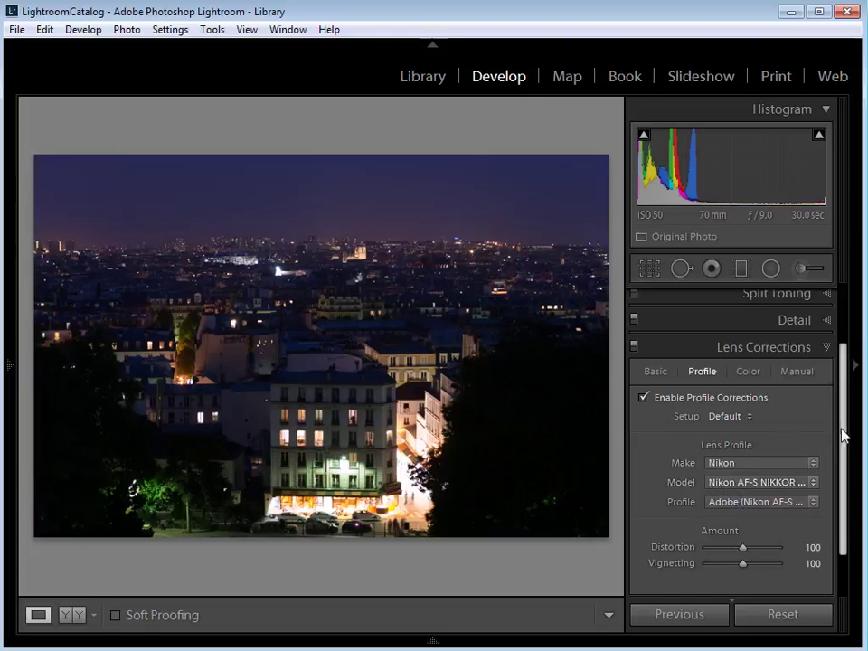
# Step: Show all color ranges in the Color adjustments and set the Red and Orange saturation to -100
pyautogui.moveTo(843, 435); pyautogui.dragTo(847, 349)
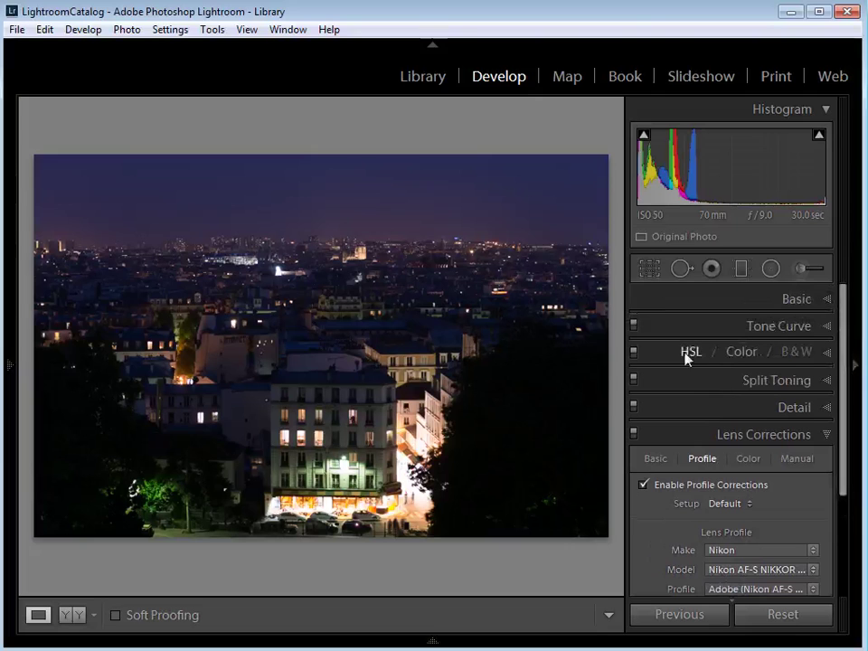
pyautogui.click(742, 354)
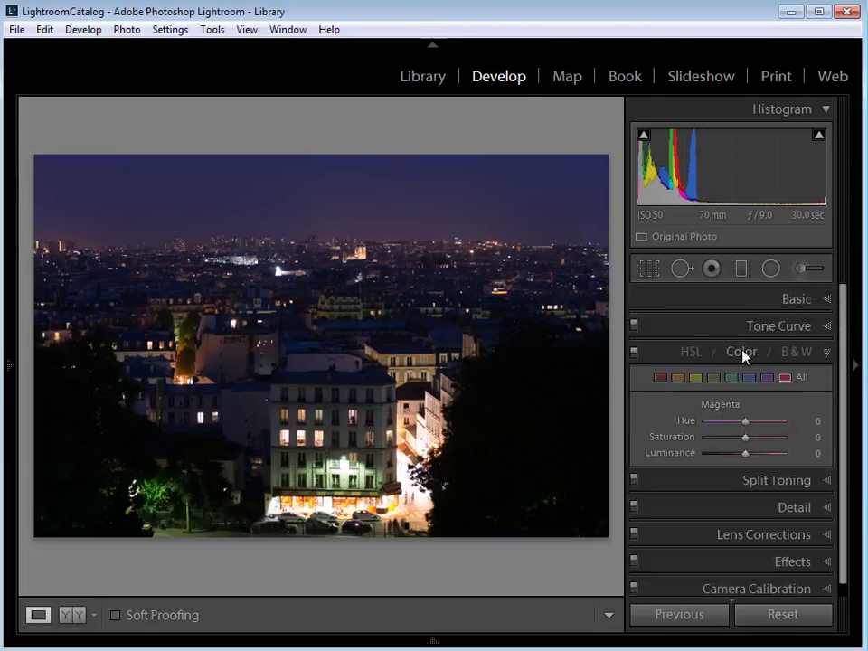
pyautogui.click(801, 383)
pyautogui.scroll(-1, 845, 379)
pyautogui.moveTo(844, 380); pyautogui.dragTo(833, 345)
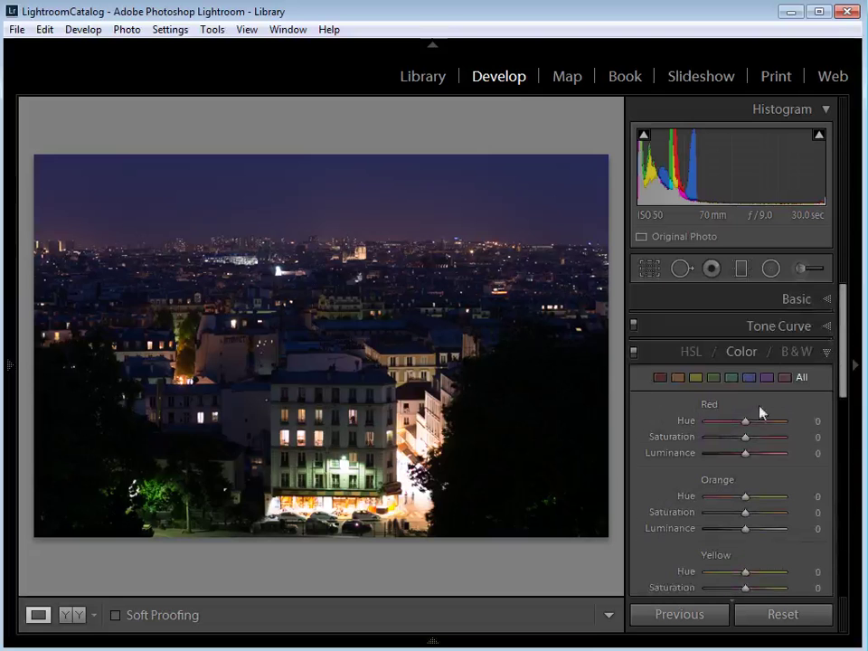
pyautogui.moveTo(743, 439); pyautogui.dragTo(674, 440)
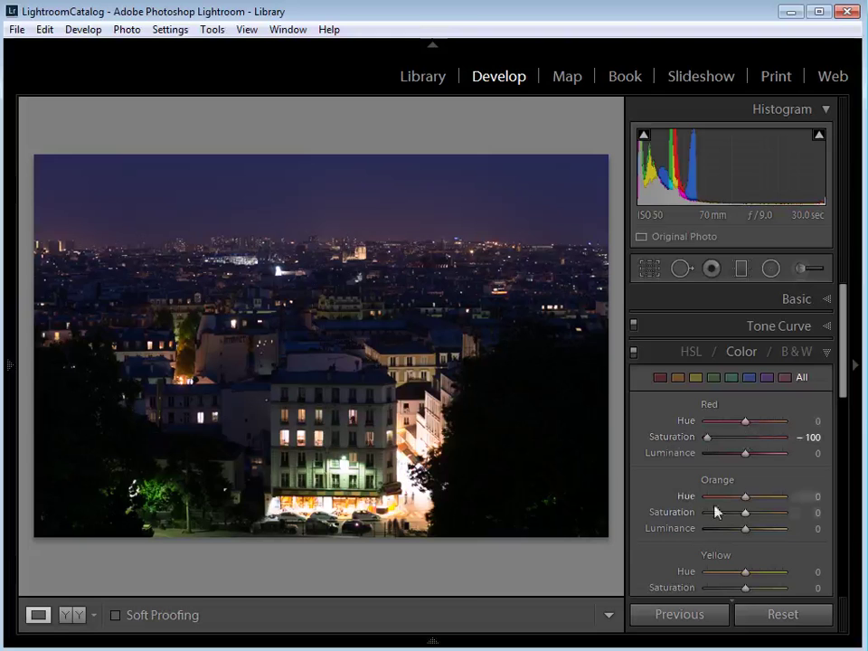
pyautogui.moveTo(745, 512); pyautogui.dragTo(682, 513)
# Step: Set the Green, Aqua, Purple and Magenta saturation to -100
pyautogui.moveTo(844, 389); pyautogui.dragTo(844, 443)
pyautogui.moveTo(745, 513); pyautogui.dragTo(707, 498)
pyautogui.moveTo(838, 430); pyautogui.dragTo(844, 472)
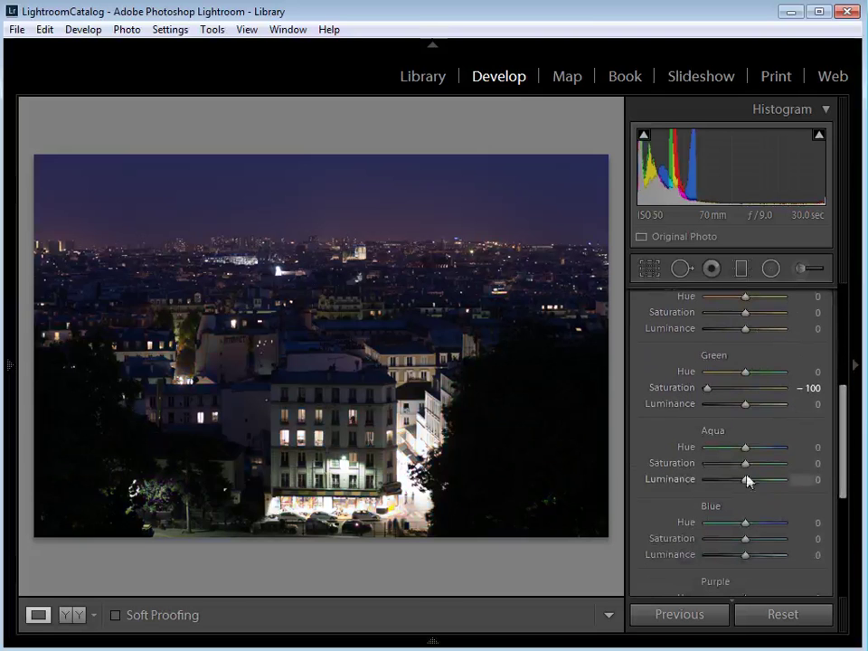
pyautogui.moveTo(745, 463); pyautogui.dragTo(691, 464)
pyautogui.moveTo(846, 463); pyautogui.dragTo(833, 500)
pyautogui.moveTo(745, 470); pyautogui.dragTo(677, 544)
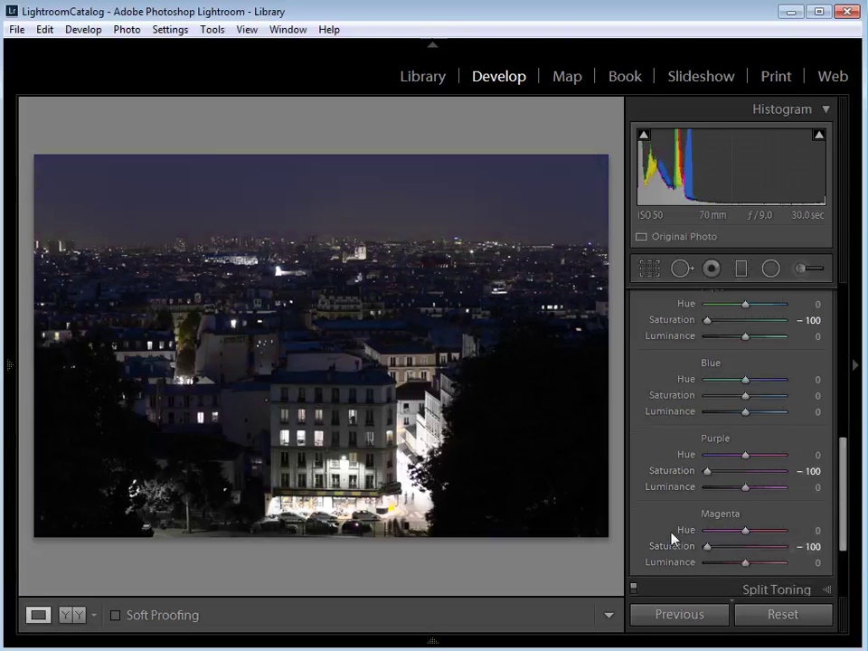
# Step: Set the Yellow saturation to +42 and raise the Yellow luminance slightly
pyautogui.moveTo(844, 471); pyautogui.dragTo(840, 375)
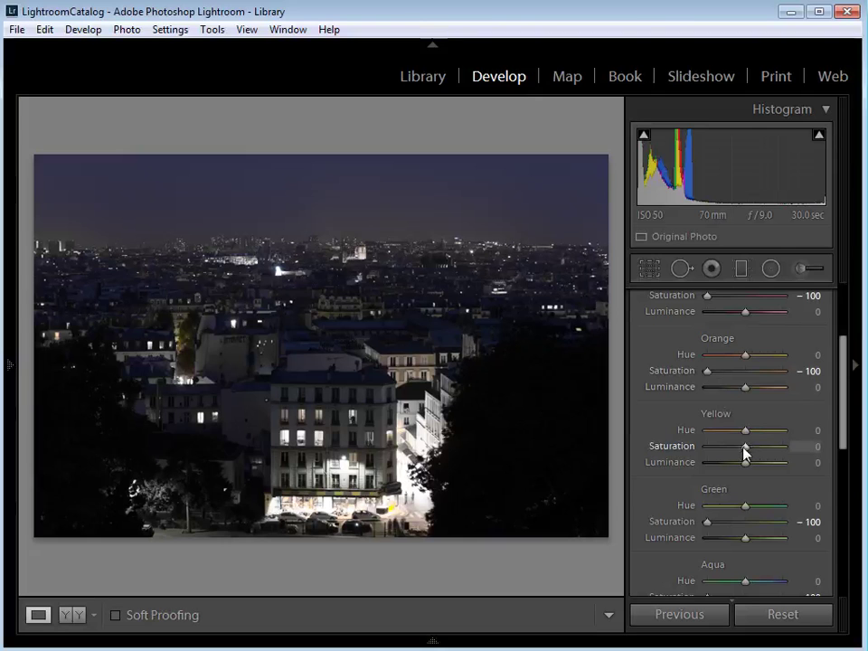
pyautogui.moveTo(747, 447); pyautogui.dragTo(761, 450)
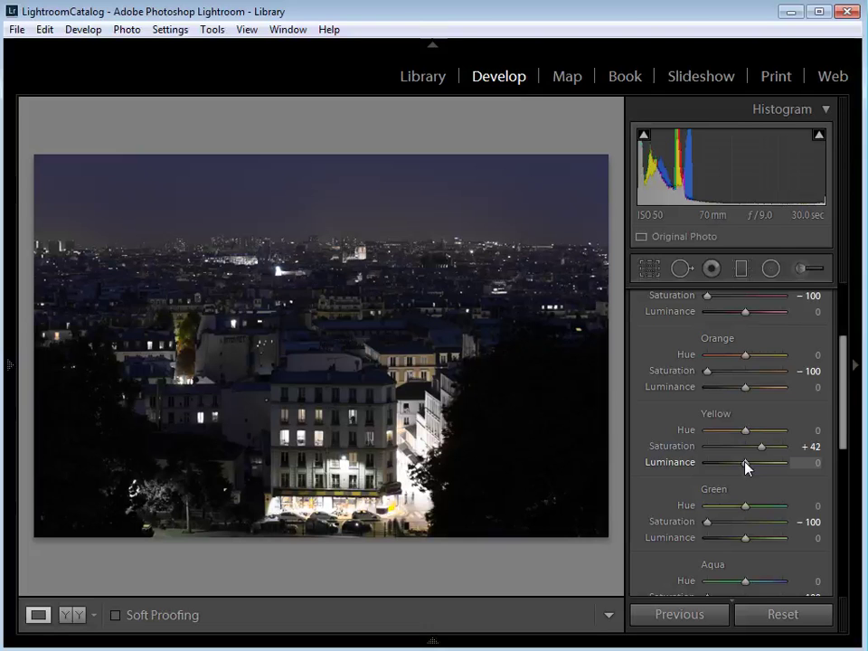
pyautogui.moveTo(745, 462); pyautogui.dragTo(757, 462)
# Step: Set the Blue saturation to +40 and the Blue luminance to -29
pyautogui.moveTo(841, 438); pyautogui.dragTo(847, 508)
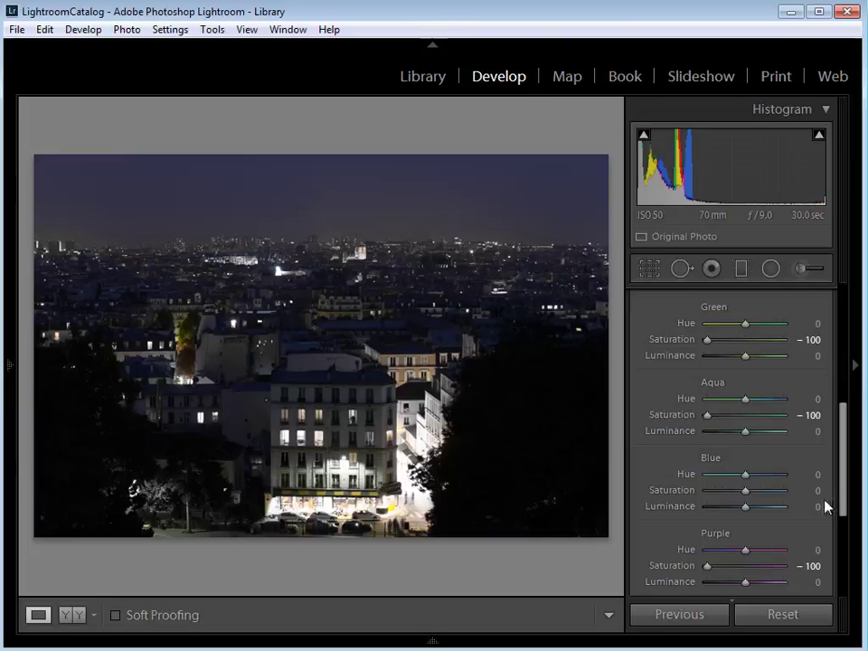
pyautogui.moveTo(747, 495); pyautogui.dragTo(762, 495)
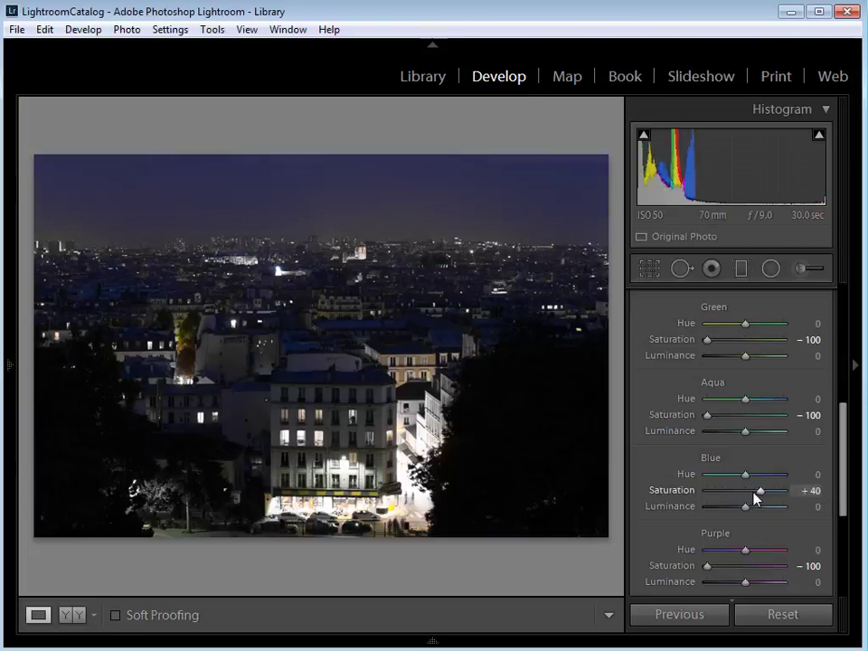
pyautogui.moveTo(745, 507); pyautogui.dragTo(734, 506)
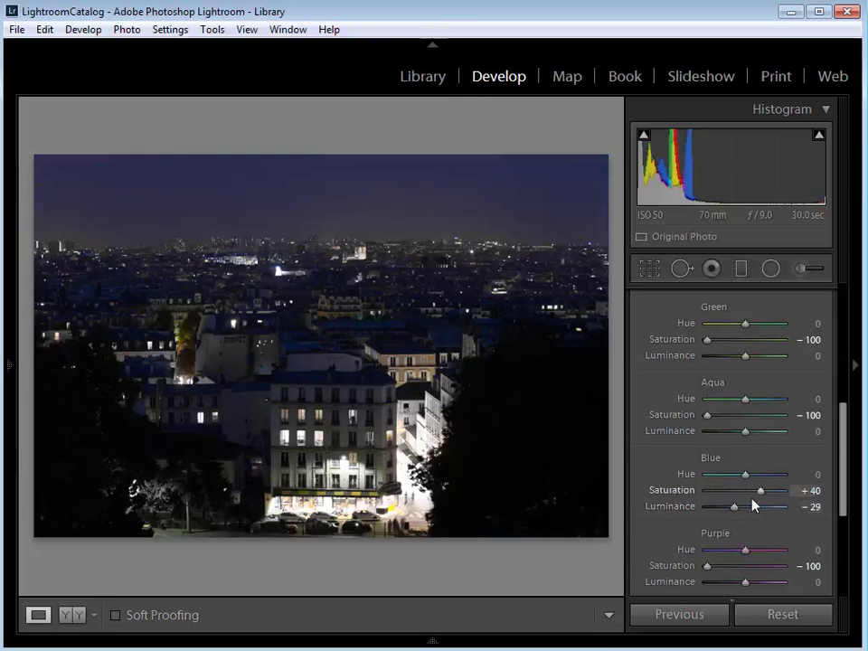
# Step: In the Basic tone adjustments, set Contrast to +24, Highlights to -100 and Shadows to +100
pyautogui.moveTo(843, 477); pyautogui.dragTo(842, 329)
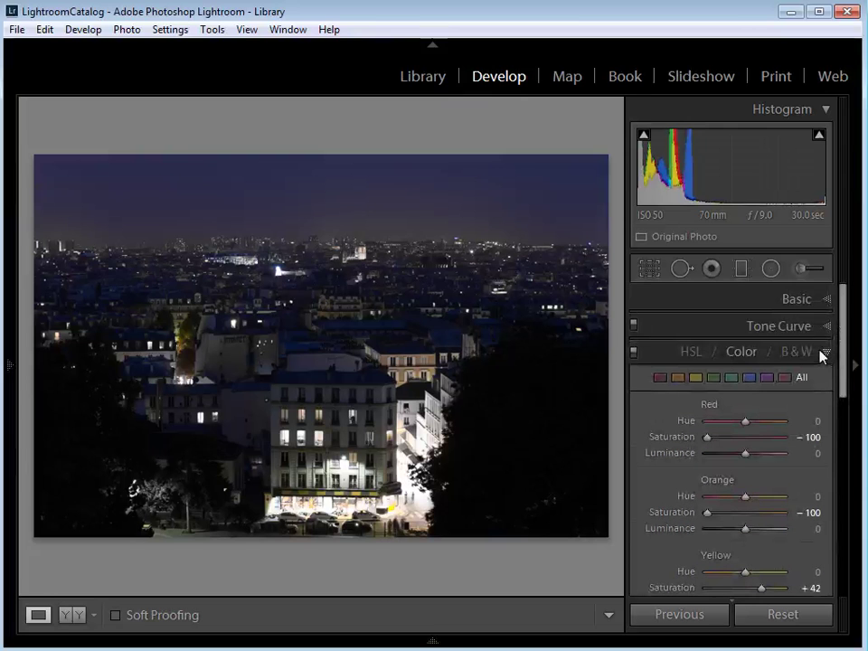
pyautogui.click(803, 302)
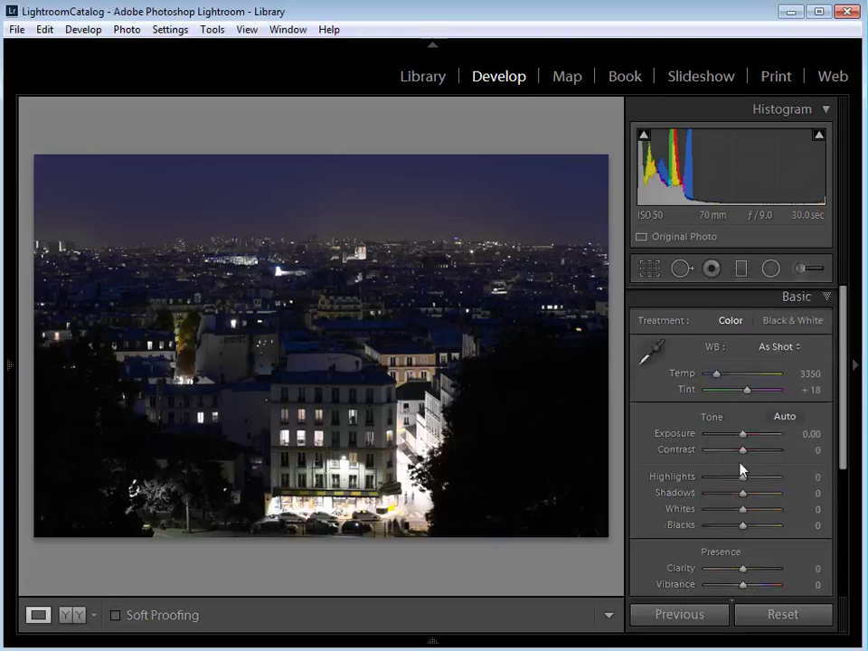
pyautogui.moveTo(743, 450); pyautogui.dragTo(752, 451)
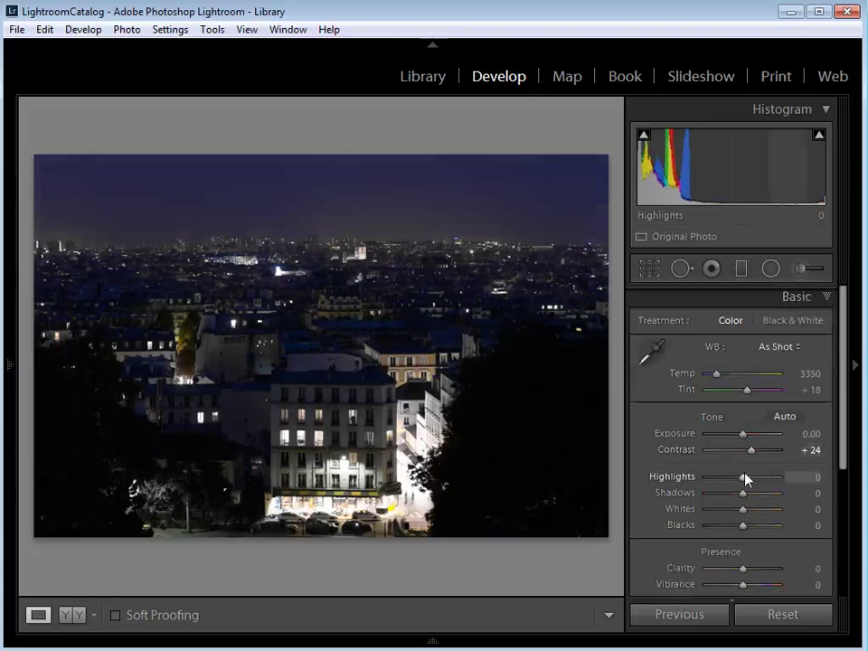
pyautogui.moveTo(744, 479); pyautogui.dragTo(689, 479)
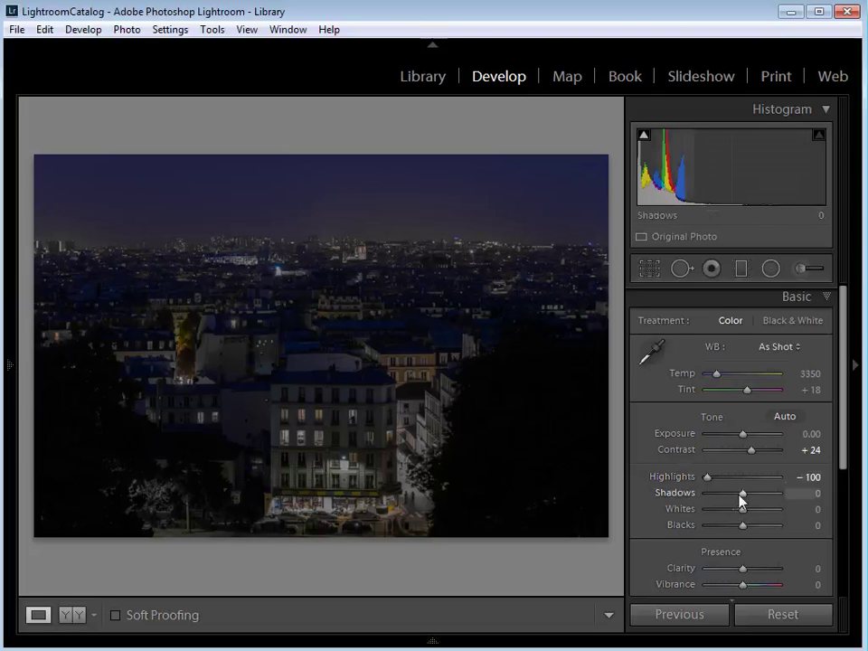
pyautogui.moveTo(741, 493); pyautogui.dragTo(785, 494)
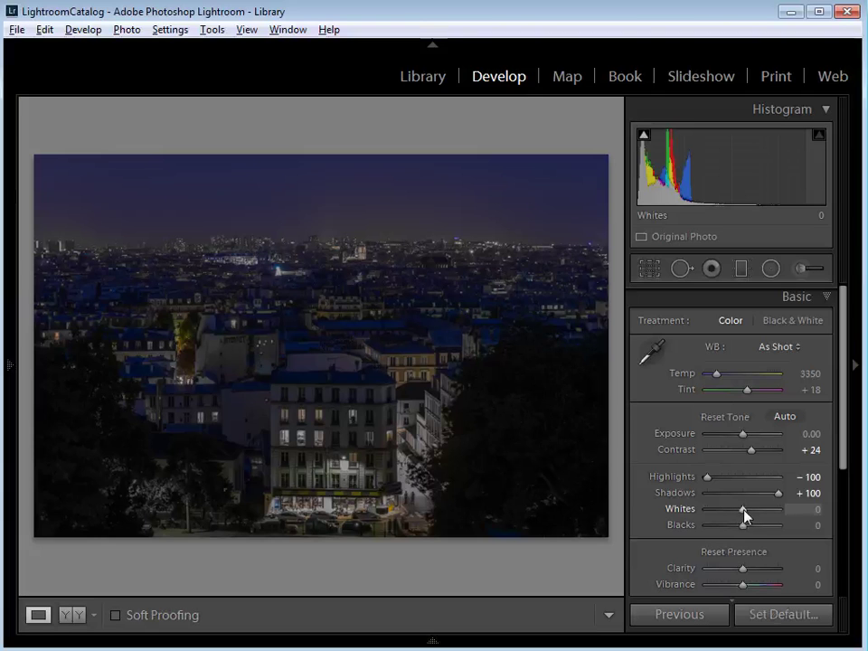
# Step: Set Whites to +67 using the clipping preview, Blacks to -19 and Clarity to -24
pyautogui.keyDown('alt'); pyautogui.click(742, 510); pyautogui.keyUp('alt')
pyautogui.moveTo(743, 513); pyautogui.dragTo(767, 511)
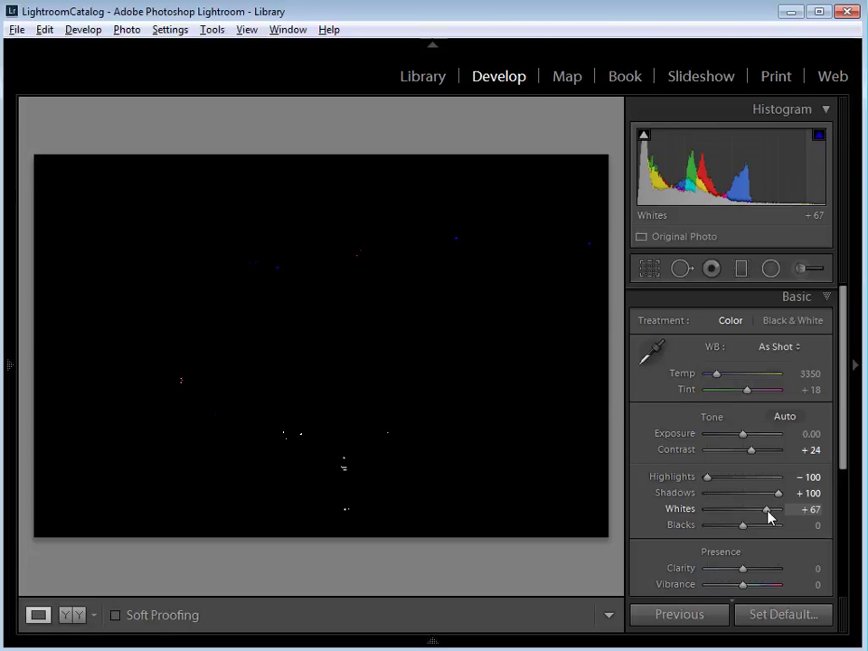
pyautogui.moveTo(767, 512); pyautogui.dragTo(767, 511)
pyautogui.press('alt')
pyautogui.moveTo(768, 514); pyautogui.dragTo(768, 513)
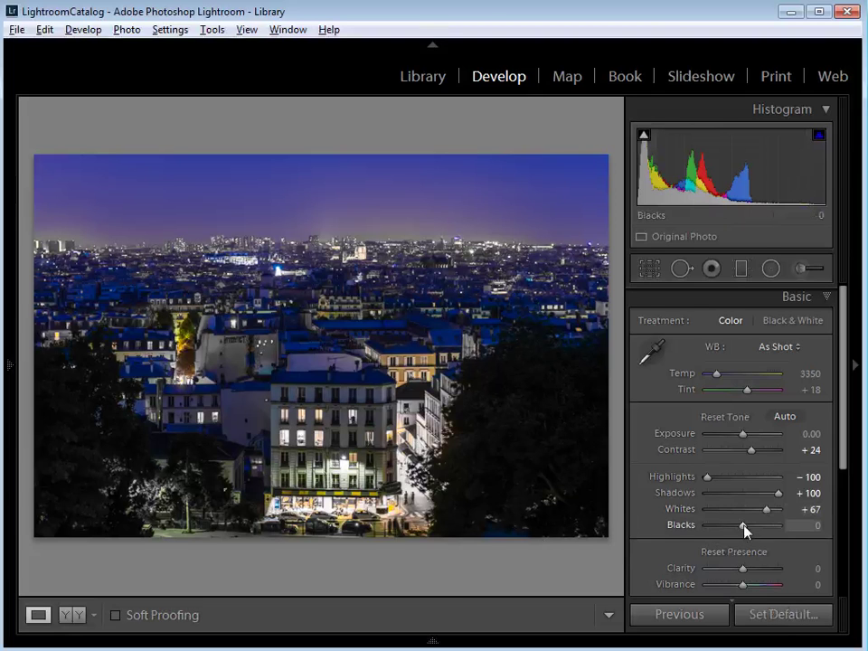
pyautogui.moveTo(743, 531); pyautogui.dragTo(736, 530)
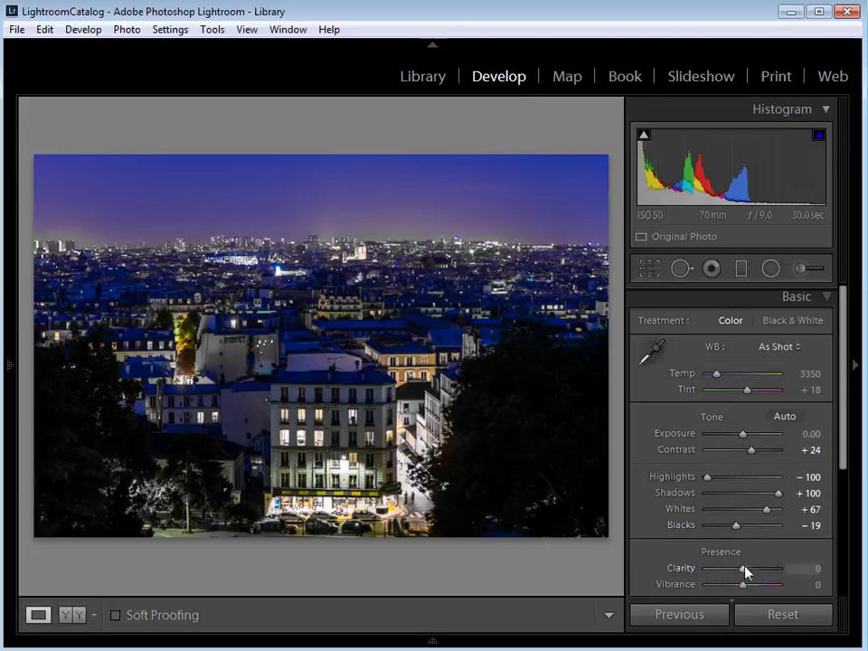
pyautogui.moveTo(742, 573); pyautogui.dragTo(734, 573)
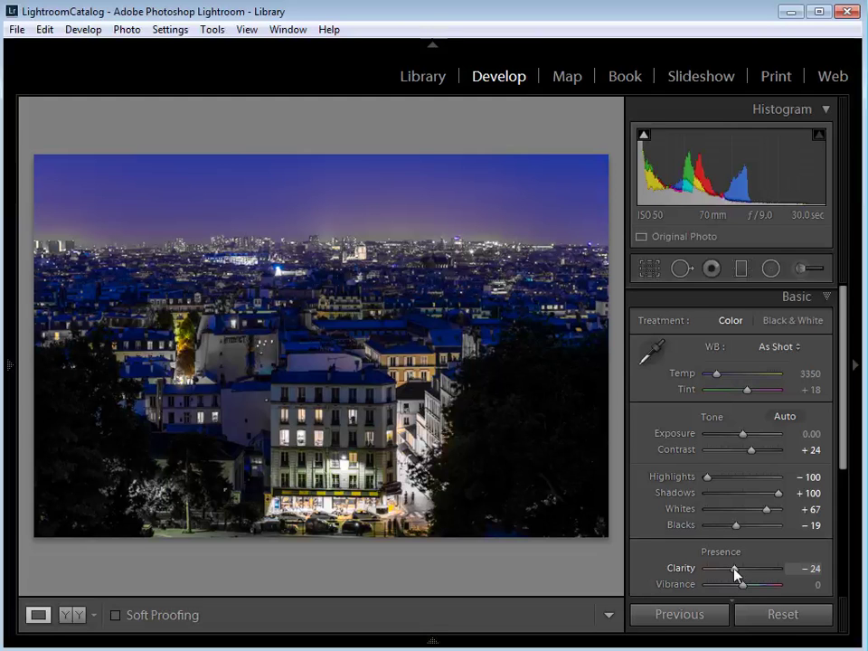
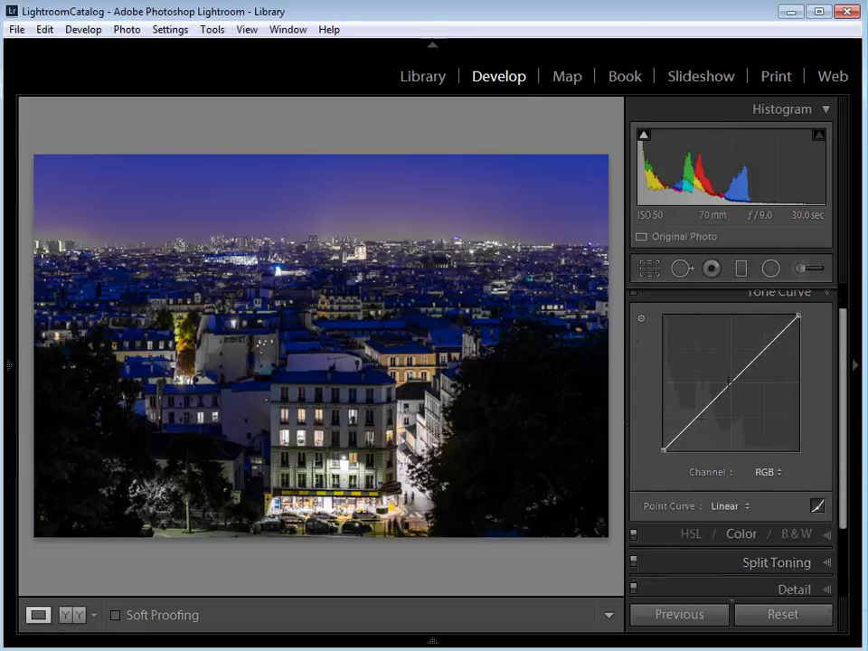
# Step: Add an anchor point about a quarter of the way up the RGB tone curve, in the shadows
pyautogui.click(778, 472)
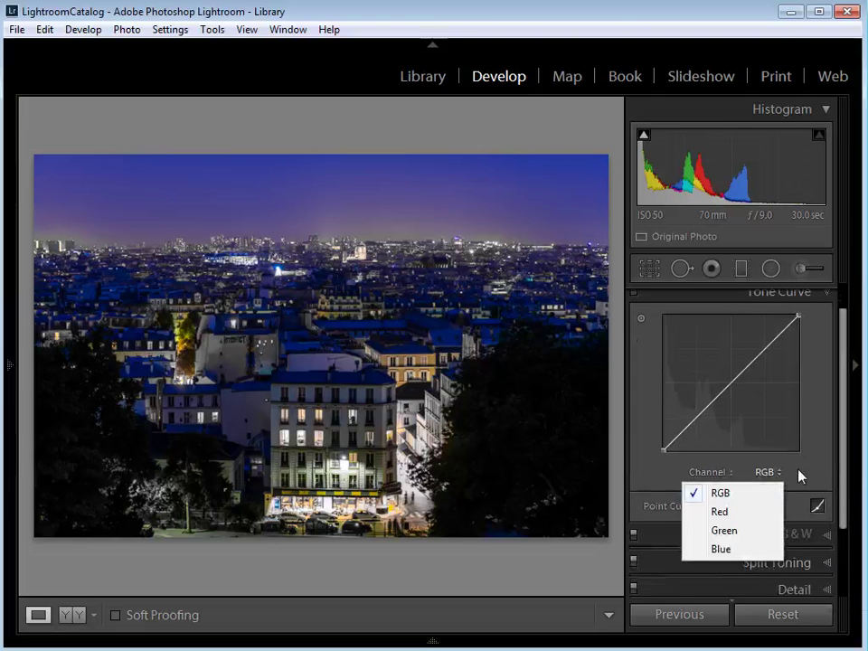
pyautogui.click(796, 474)
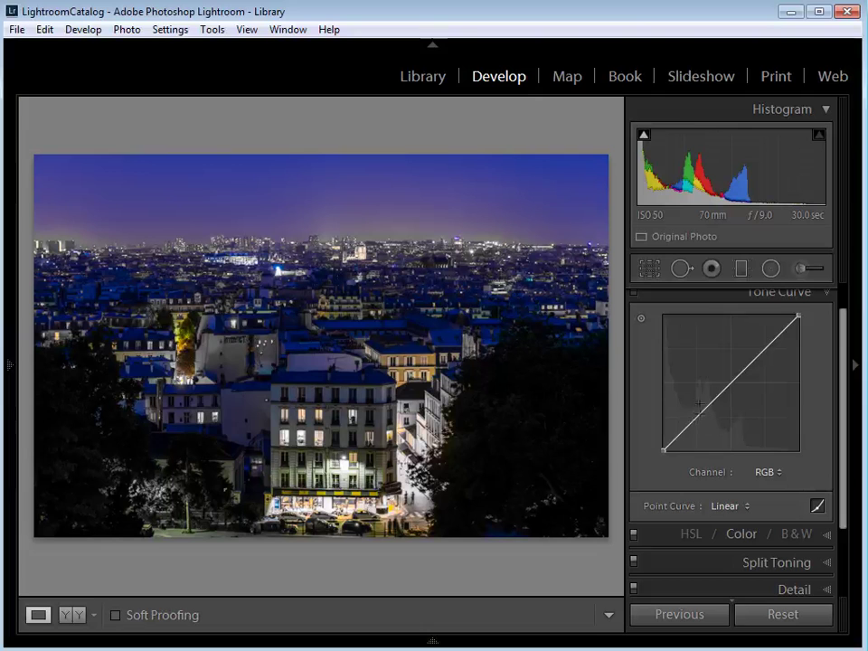
pyautogui.click(695, 417)
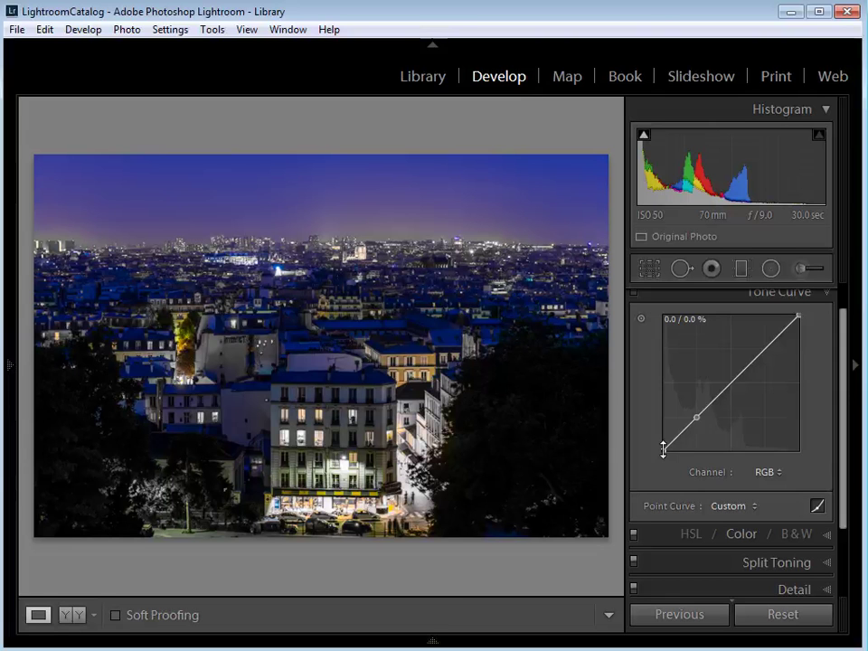
# Step: Raise the black point of the RGB tone curve to 10.6 % to fade the shadows
pyautogui.moveTo(663, 449); pyautogui.dragTo(664, 437)
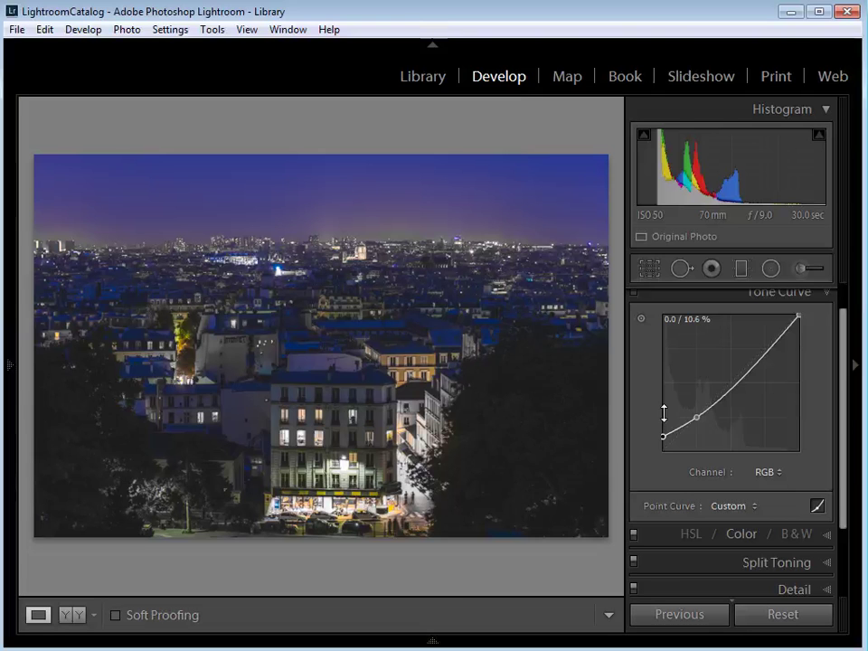
# Step: In the Blue channel tone curve, lift the black point slightly and lower the white point by roughly an eighth of the range
pyautogui.click(774, 473)
pyautogui.click(739, 549)
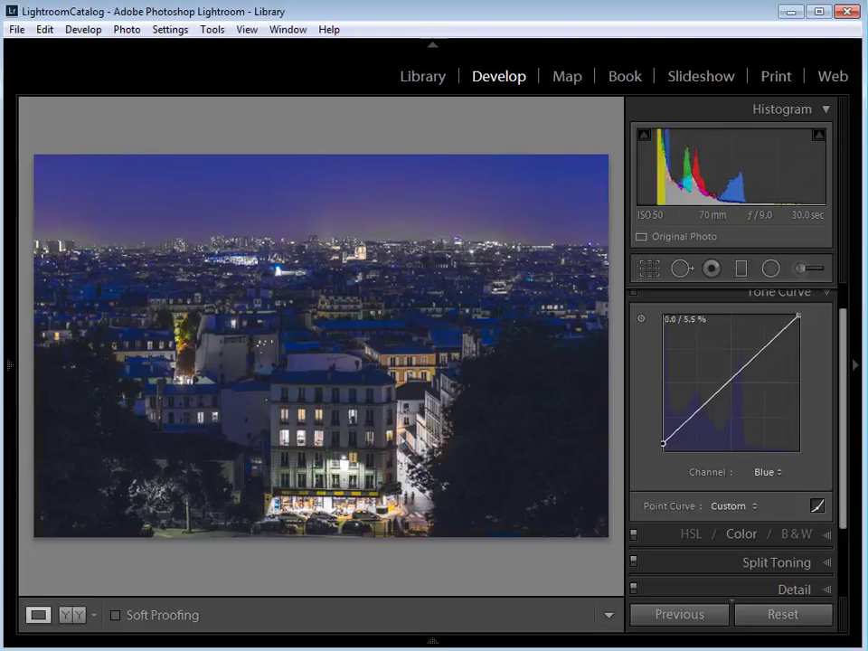
pyautogui.moveTo(664, 449); pyautogui.dragTo(664, 439)
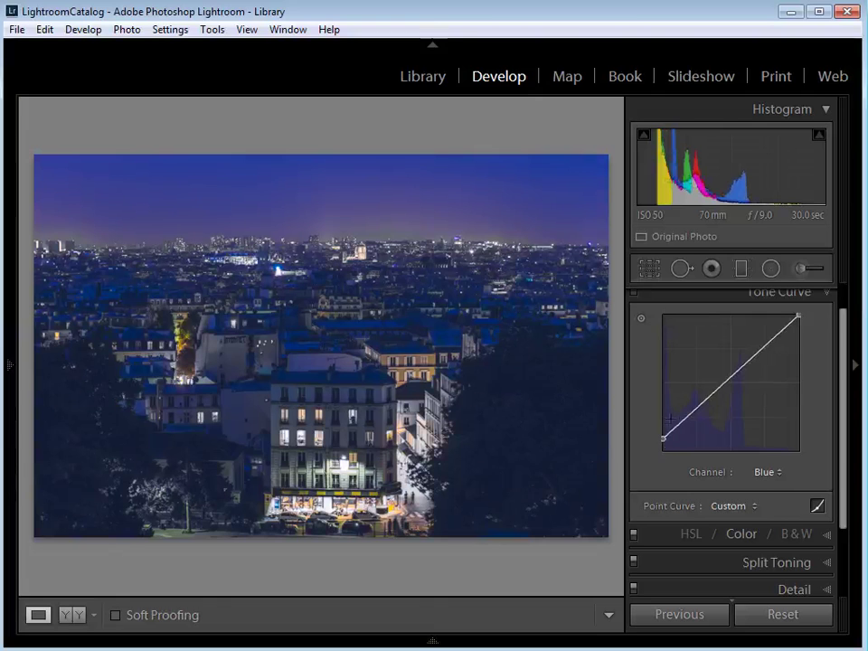
pyautogui.moveTo(797, 317); pyautogui.dragTo(798, 331)
pyautogui.moveTo(798, 331); pyautogui.dragTo(799, 351)
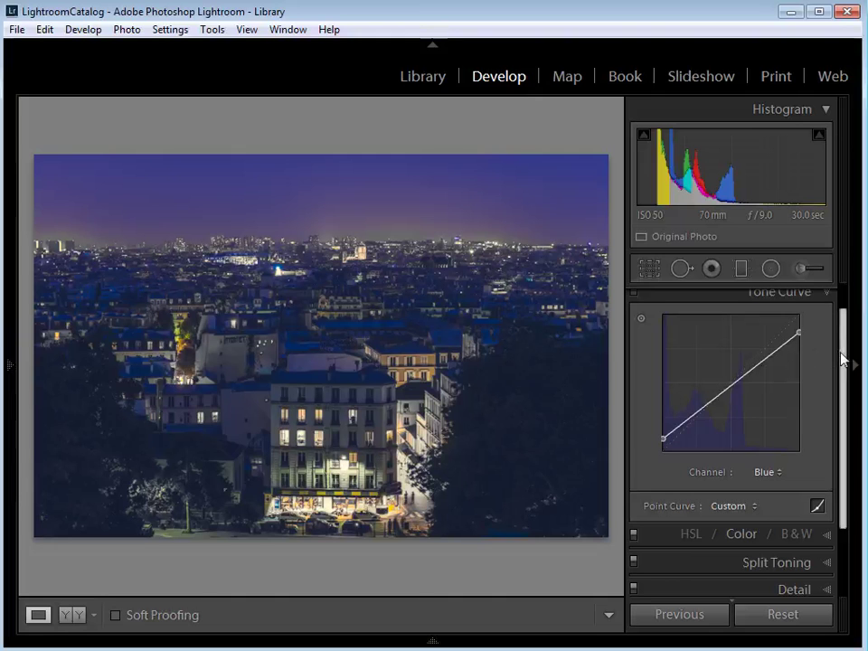
# Step: Compare the photo with the Tone Curve adjustments disabled and enabled, leaving them enabled
pyautogui.scroll(2, 845, 359)
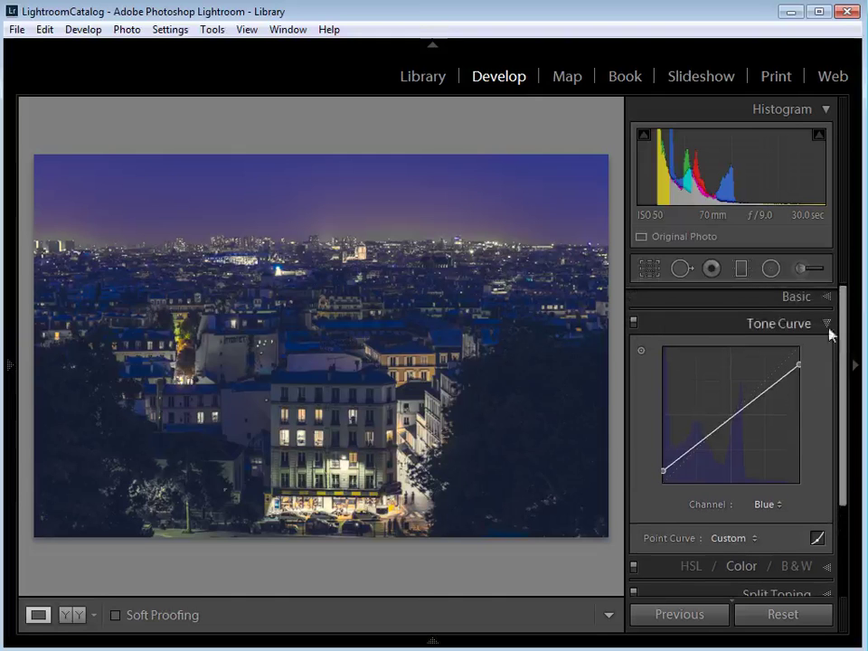
pyautogui.click(634, 324)
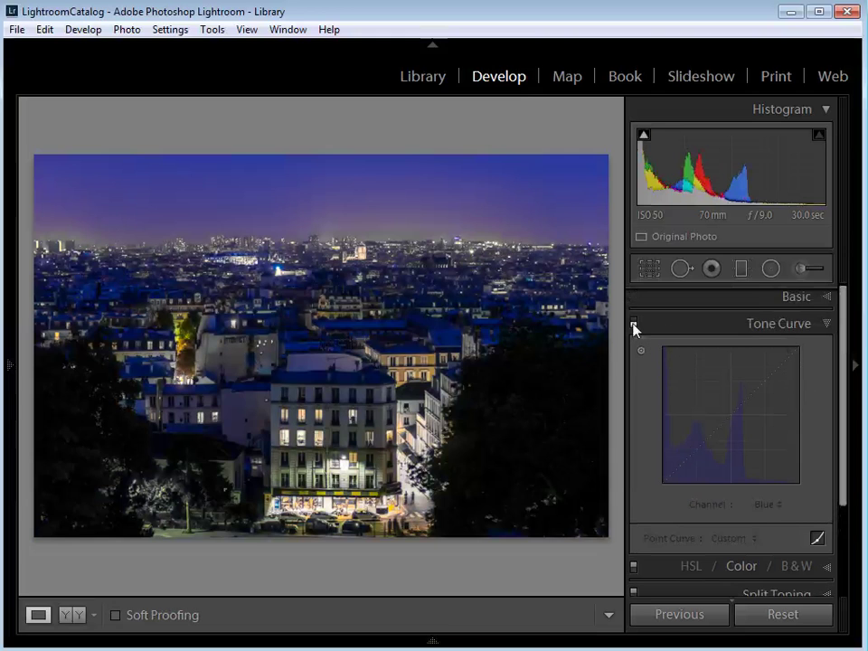
pyautogui.click(634, 323)
pyautogui.click(633, 324)
pyautogui.click(633, 323)
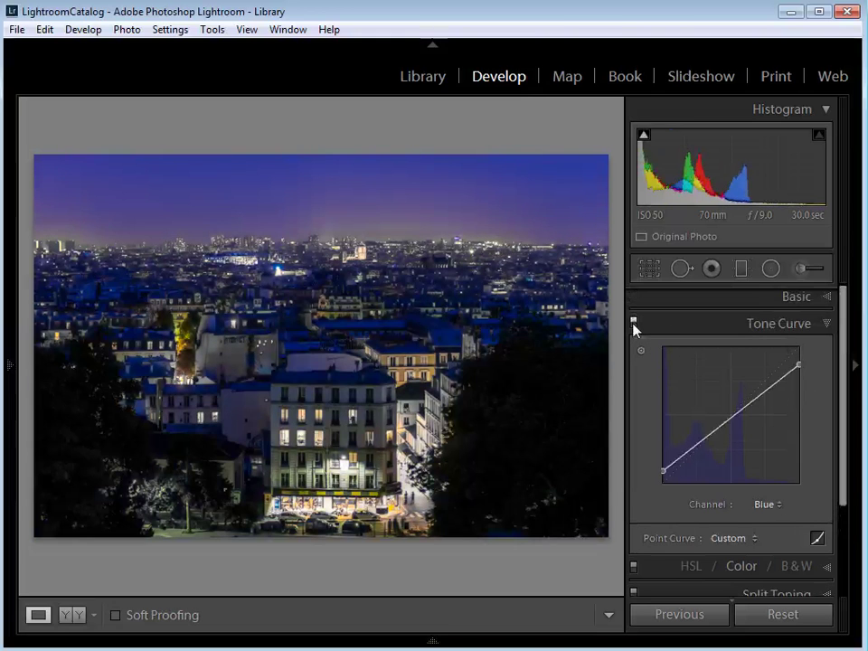
pyautogui.click(634, 324)
pyautogui.click(634, 323)
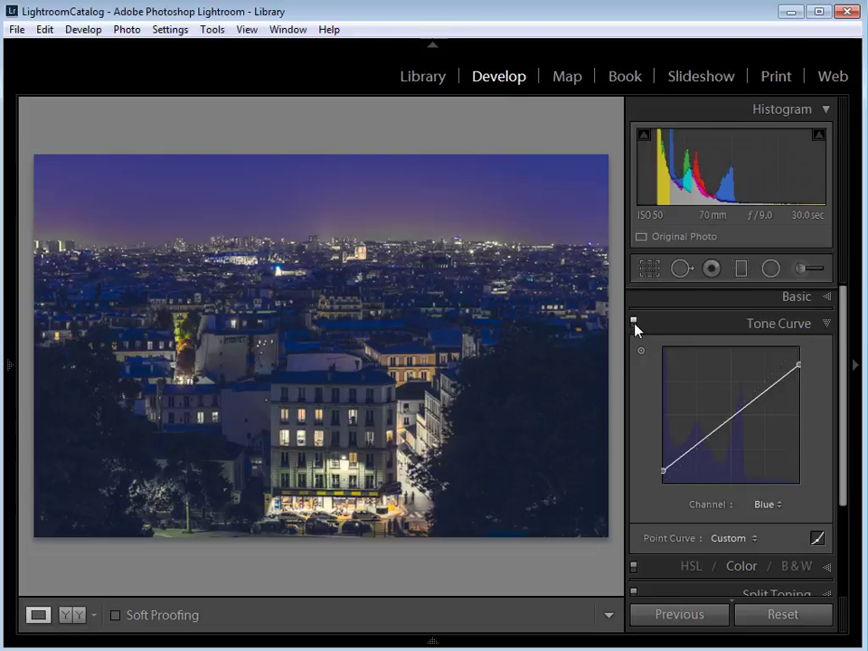
pyautogui.click(633, 323)
pyautogui.click(634, 323)
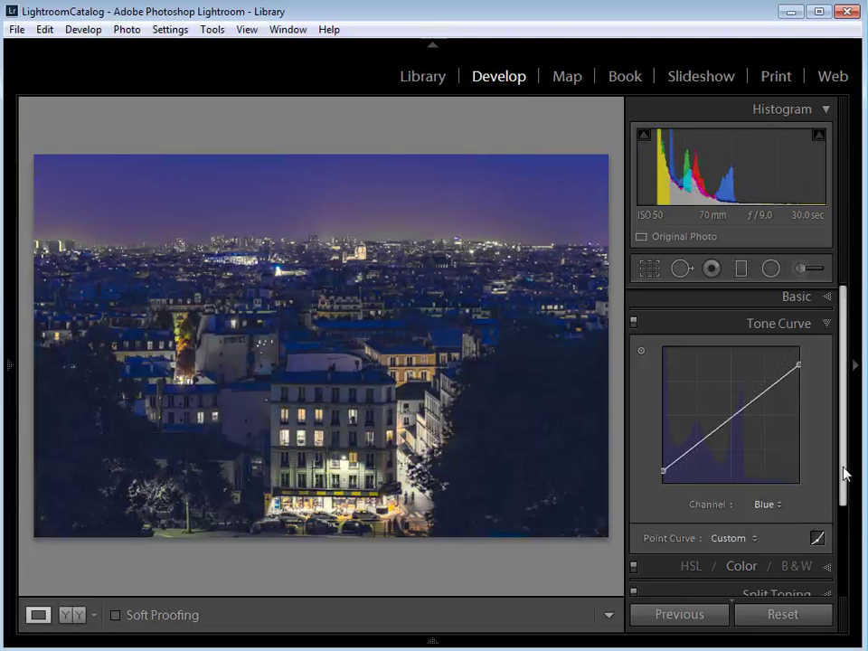
# Step: In Split Toning, give the highlights a yellow tone with Hue 52 and Saturation 51
pyautogui.moveTo(843, 472); pyautogui.dragTo(844, 547)
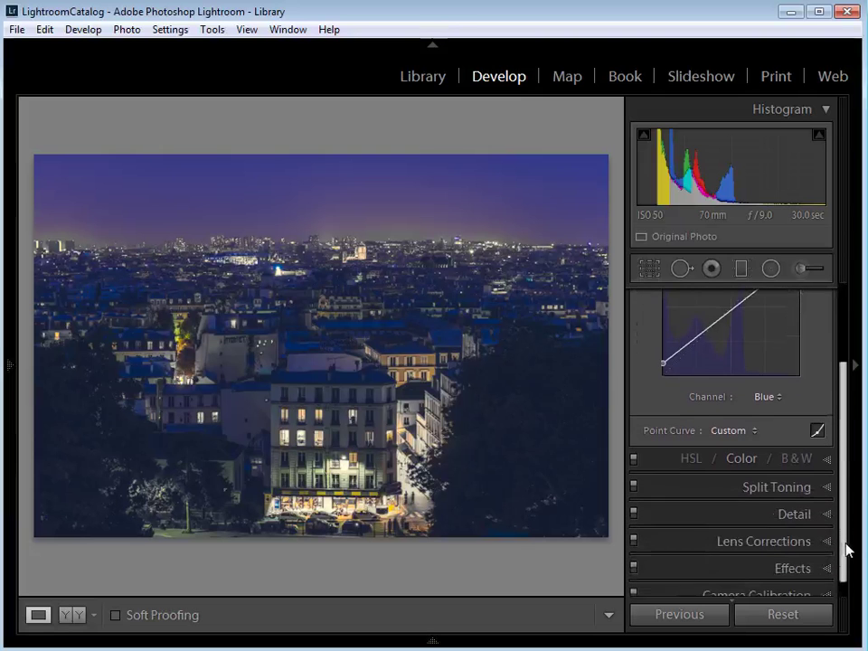
pyautogui.click(803, 490)
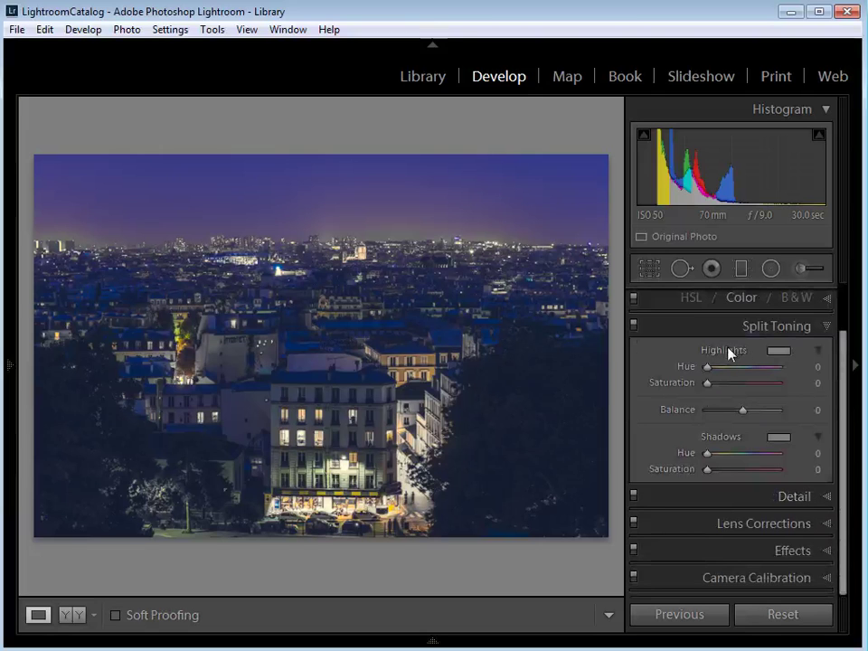
pyautogui.click(777, 354)
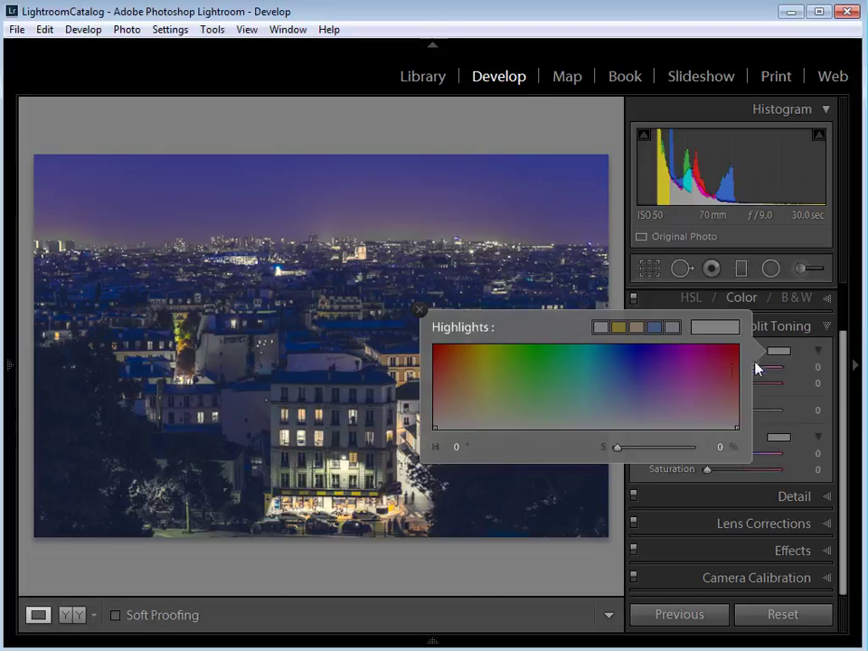
pyautogui.click(480, 373)
pyautogui.moveTo(479, 372); pyautogui.dragTo(476, 384)
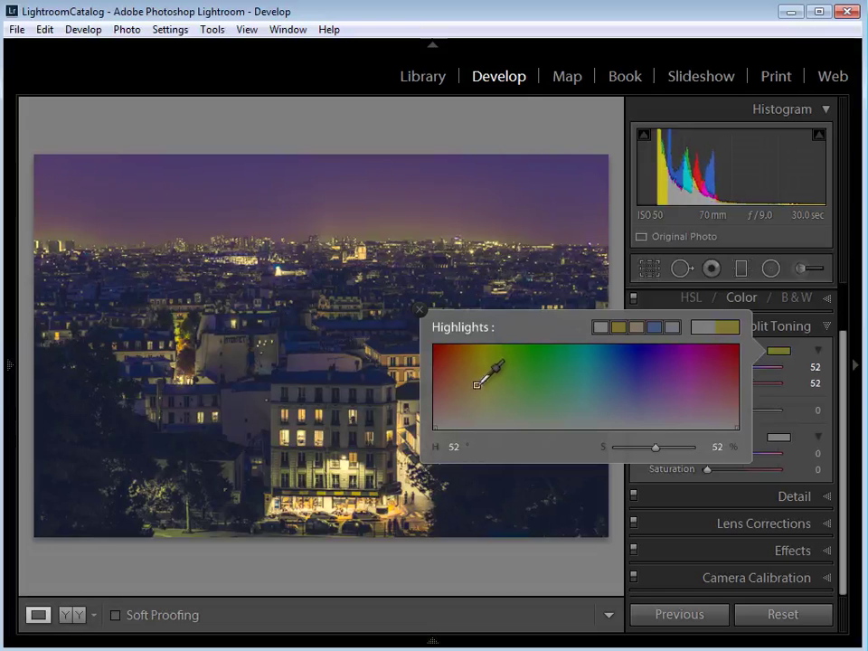
pyautogui.moveTo(658, 447)
pyautogui.mouseDown()
pyautogui.moveTo(647, 449)
pyautogui.moveTo(657, 450)
pyautogui.mouseUp()
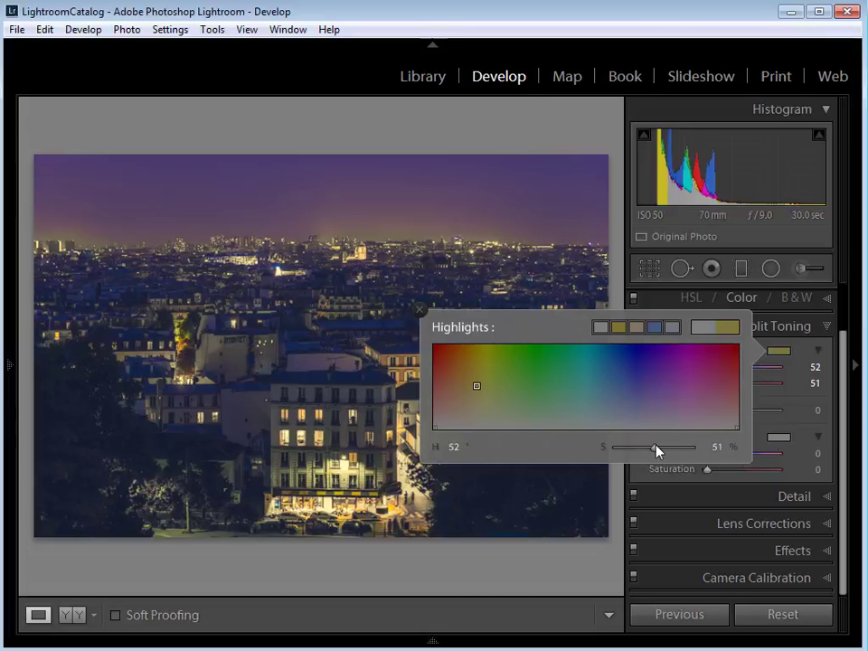
pyautogui.click(793, 397)
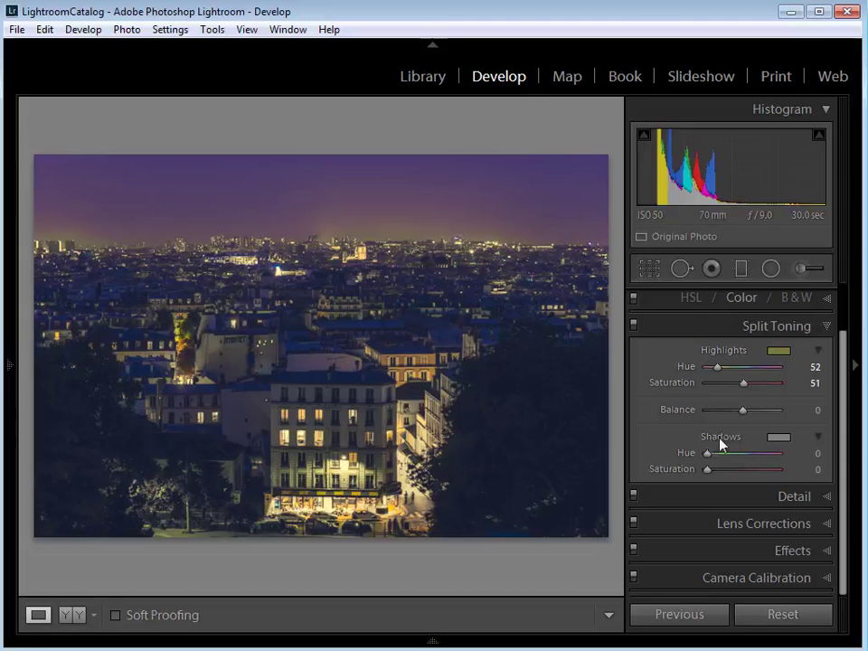
# Step: Give the Split Toning shadows a blue tone with Hue 215 and Saturation 49, and set the Balance to +74
pyautogui.click(779, 438)
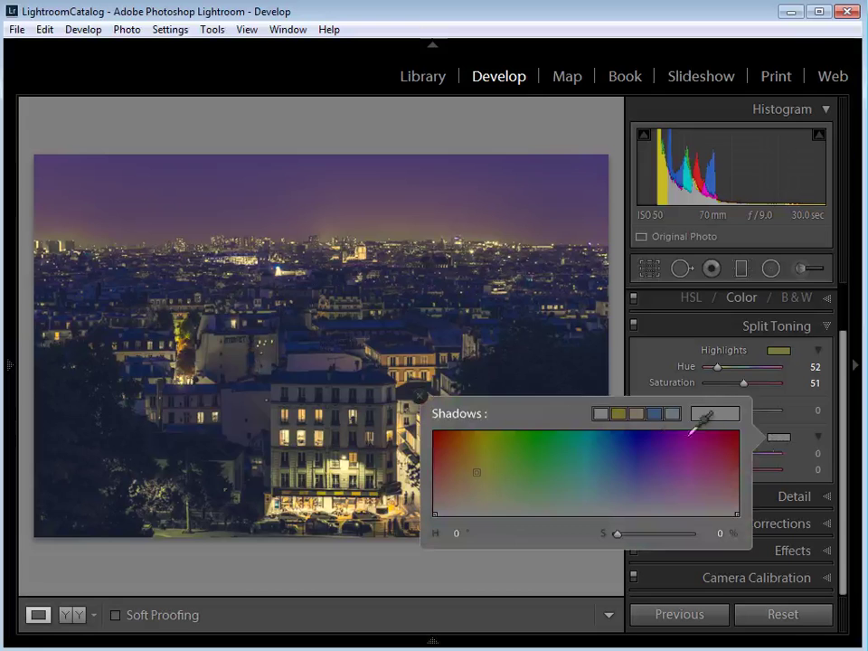
pyautogui.click(637, 458)
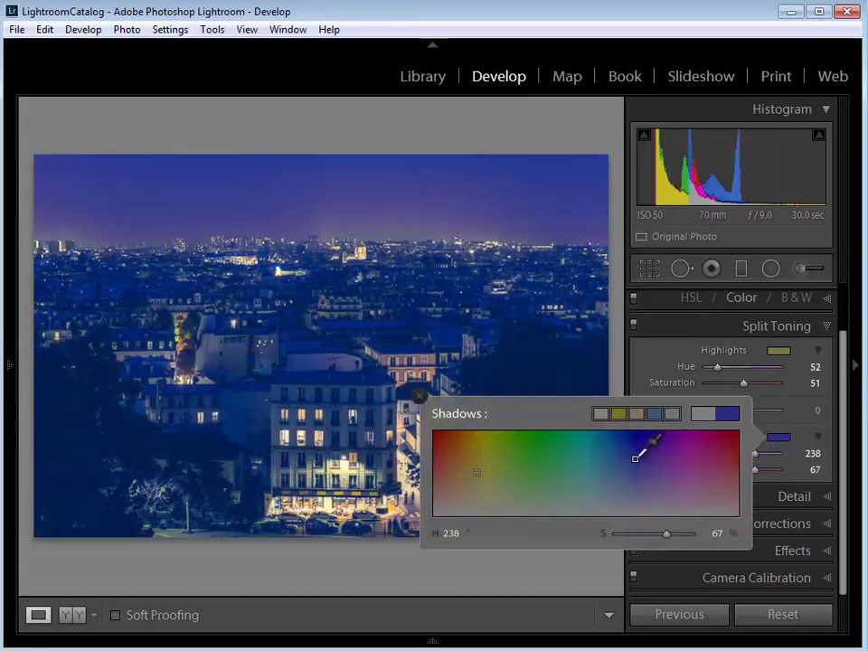
pyautogui.moveTo(636, 457); pyautogui.dragTo(615, 457)
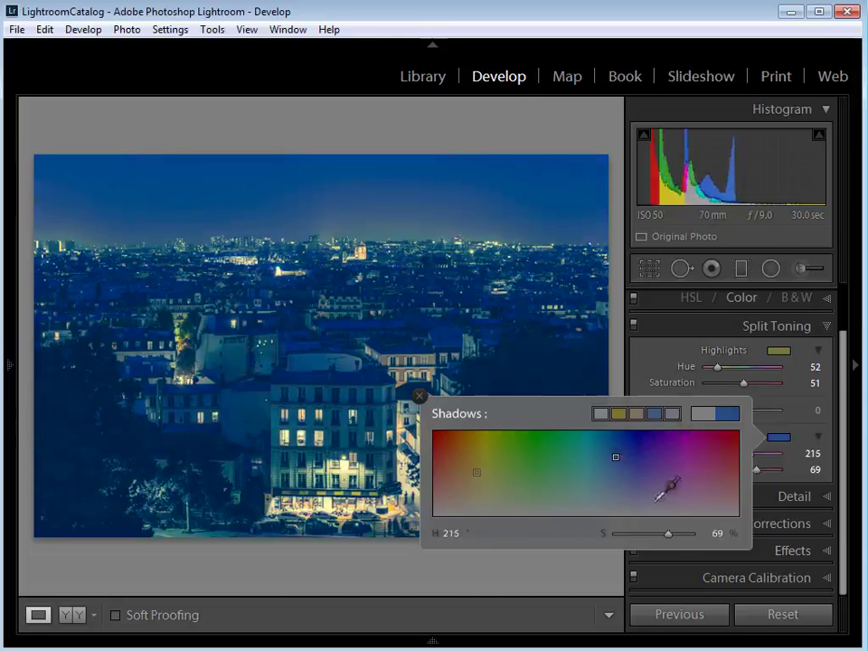
pyautogui.moveTo(668, 534); pyautogui.dragTo(654, 537)
pyautogui.click(796, 432)
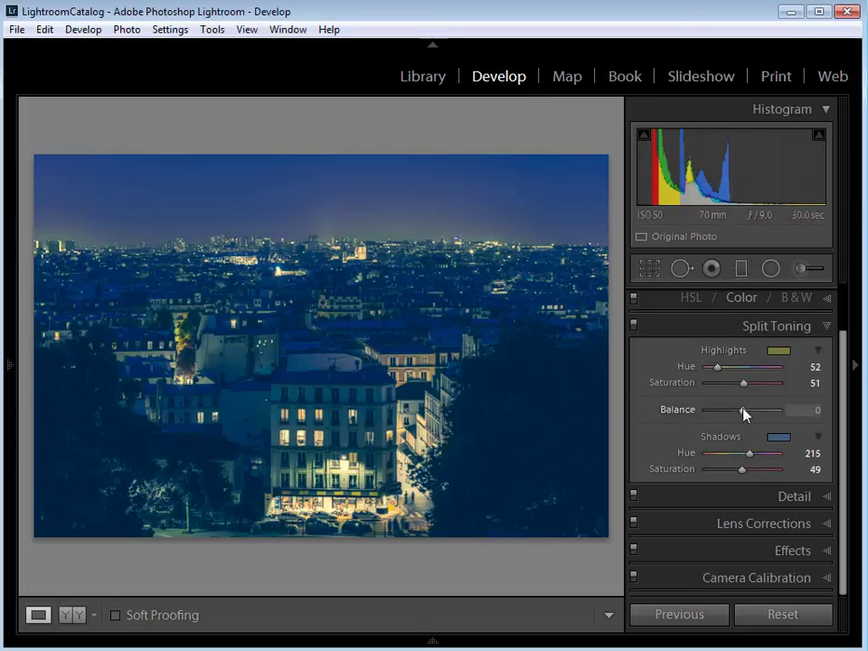
pyautogui.moveTo(743, 410); pyautogui.dragTo(769, 411)
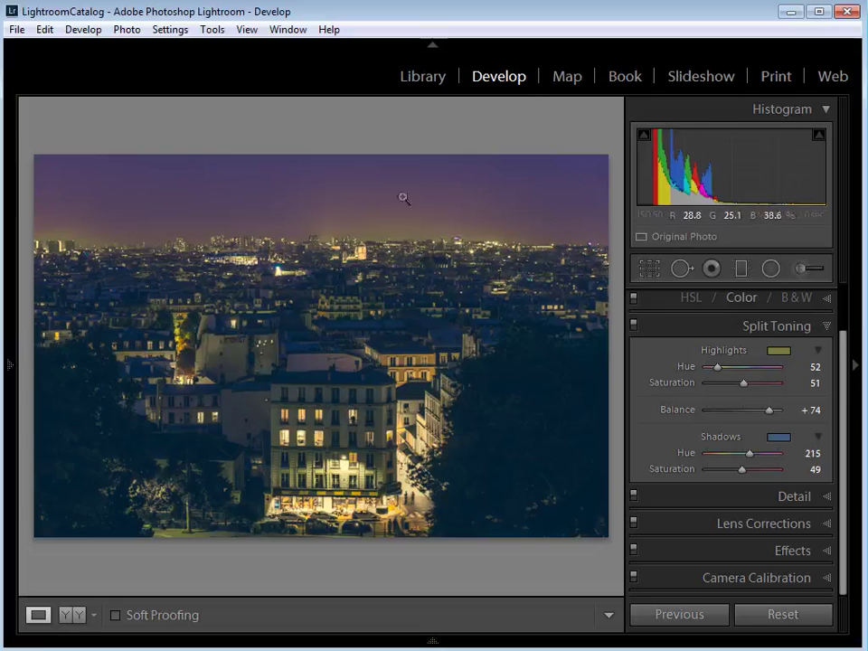
# Step: Apply a graduated filter with Temp -45 and Exposure -0.32 downward over the sky, centred just above the horizon
pyautogui.click(741, 271)
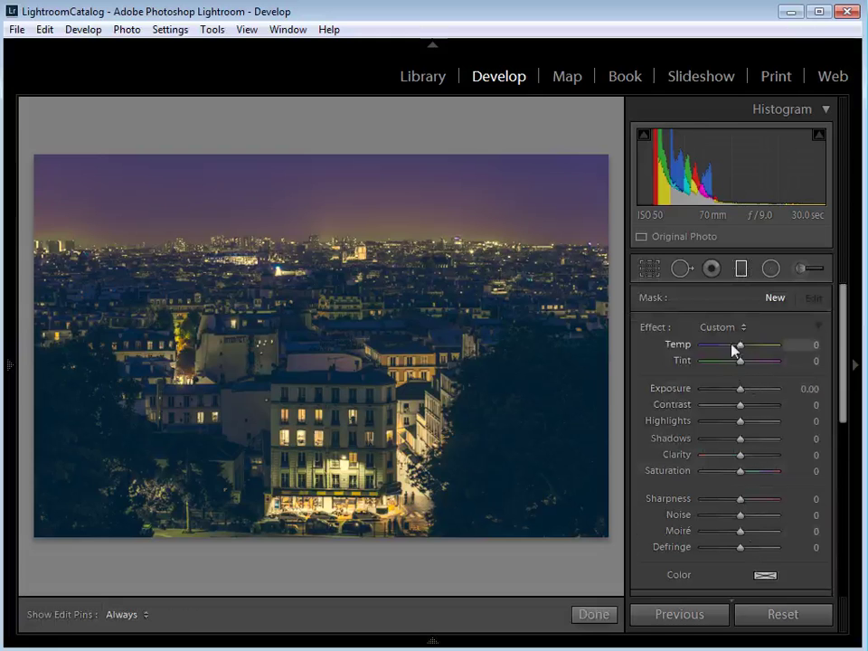
pyautogui.moveTo(741, 349); pyautogui.dragTo(723, 350)
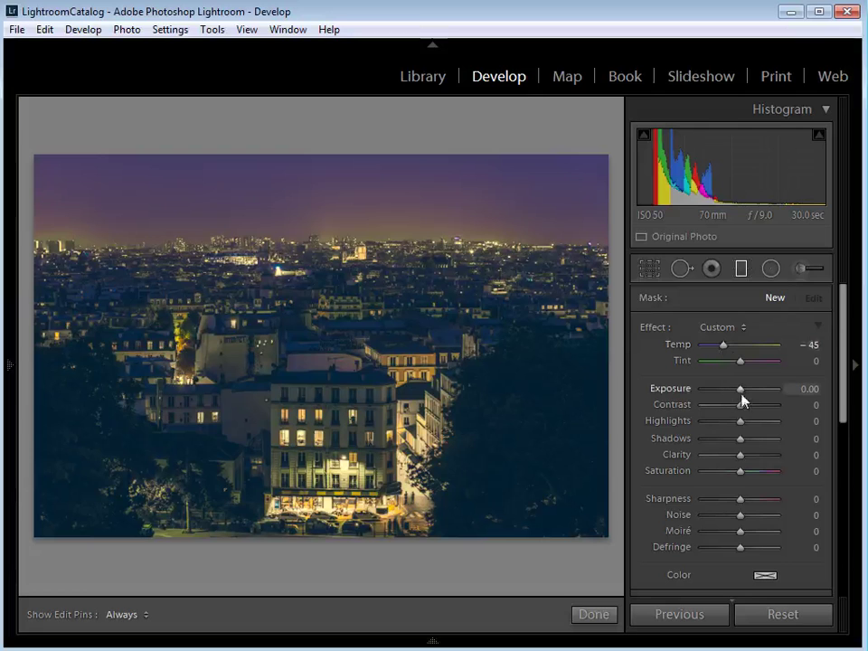
pyautogui.moveTo(741, 392); pyautogui.dragTo(738, 391)
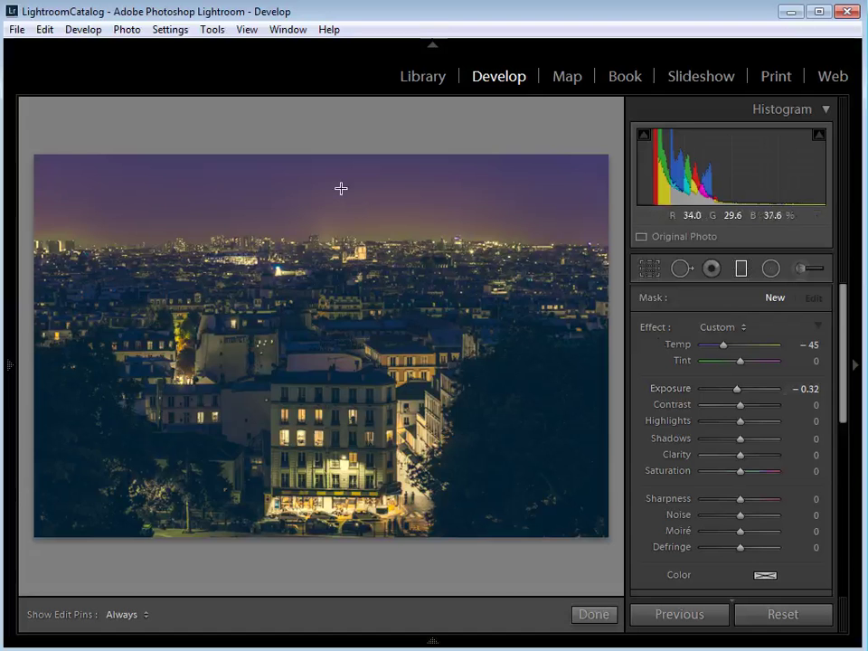
pyautogui.moveTo(341, 187); pyautogui.dragTo(340, 214)
pyautogui.moveTo(339, 214)
pyautogui.mouseDown()
pyautogui.moveTo(340, 252)
pyautogui.moveTo(340, 231)
pyautogui.mouseUp()
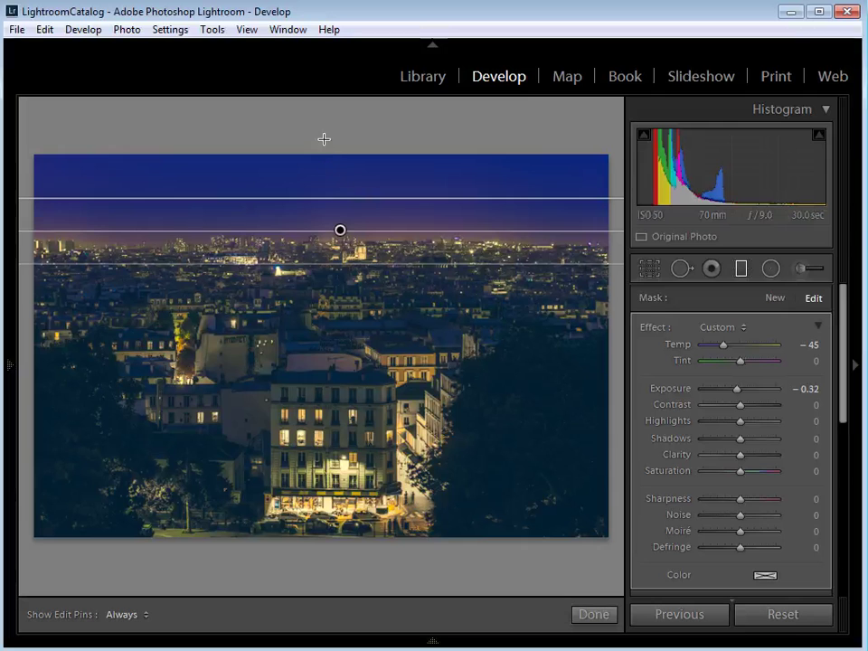
# Step: Add a second level graduated filter with the same settings, from the top of the photo to the middle of the sky
pyautogui.moveTo(324, 146); pyautogui.dragTo(333, 199)
pyautogui.press('shift')
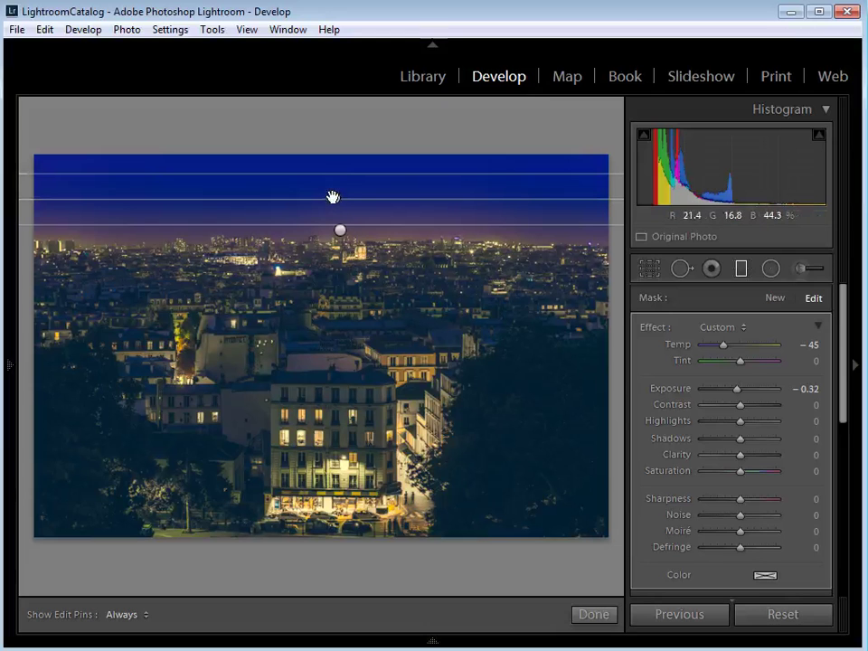
pyautogui.click(597, 614)
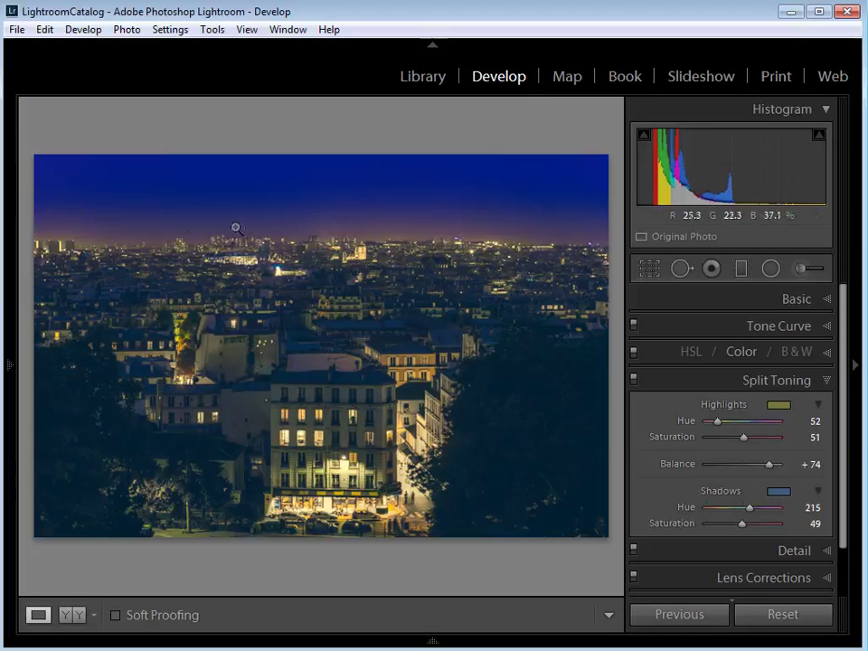
# Step: Reopen the graduated filters and move the upper one slightly lower in the sky
pyautogui.click(740, 269)
pyautogui.moveTo(333, 200); pyautogui.dragTo(334, 247)
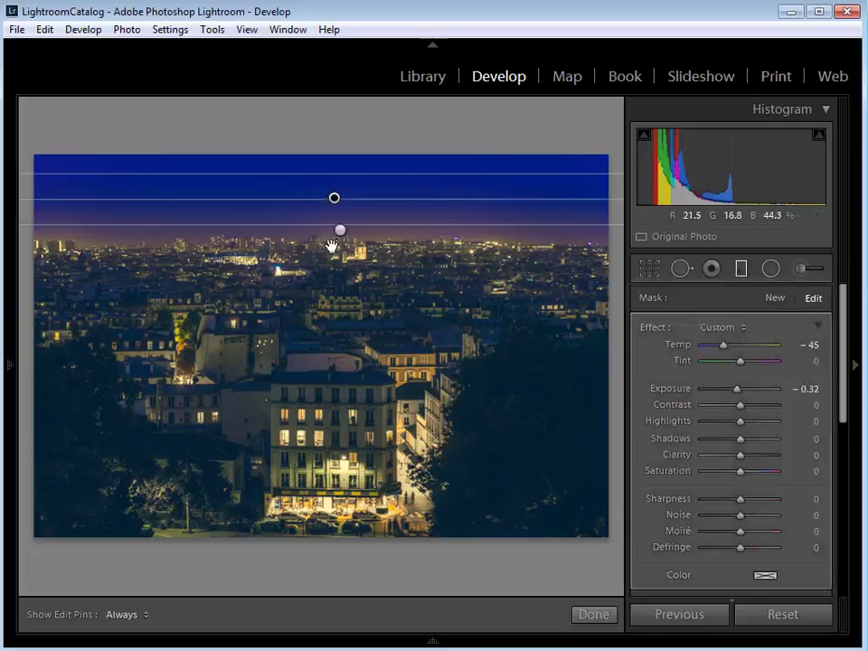
pyautogui.moveTo(335, 198)
pyautogui.mouseDown()
pyautogui.moveTo(335, 279)
pyautogui.moveTo(331, 199)
pyautogui.mouseUp()
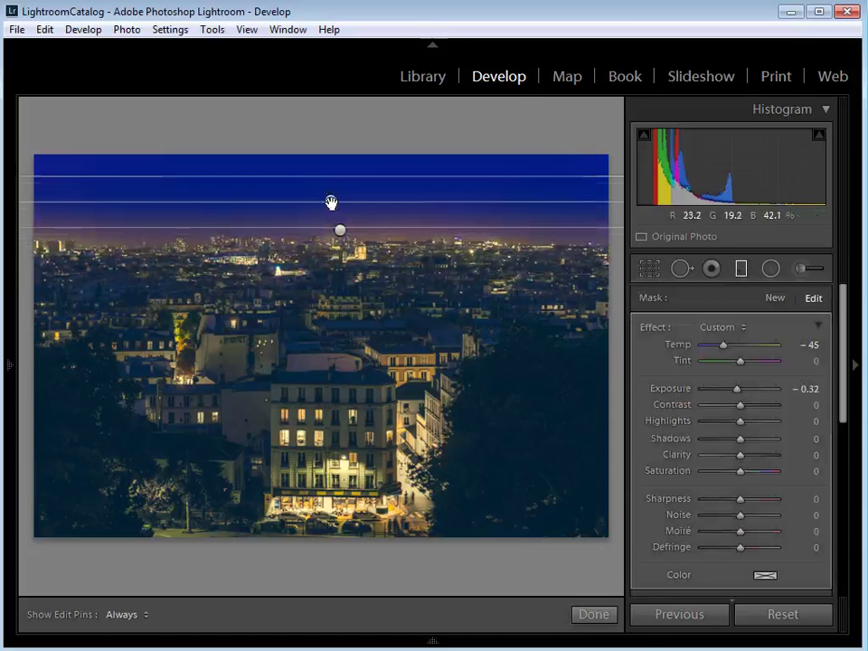
pyautogui.click(593, 616)
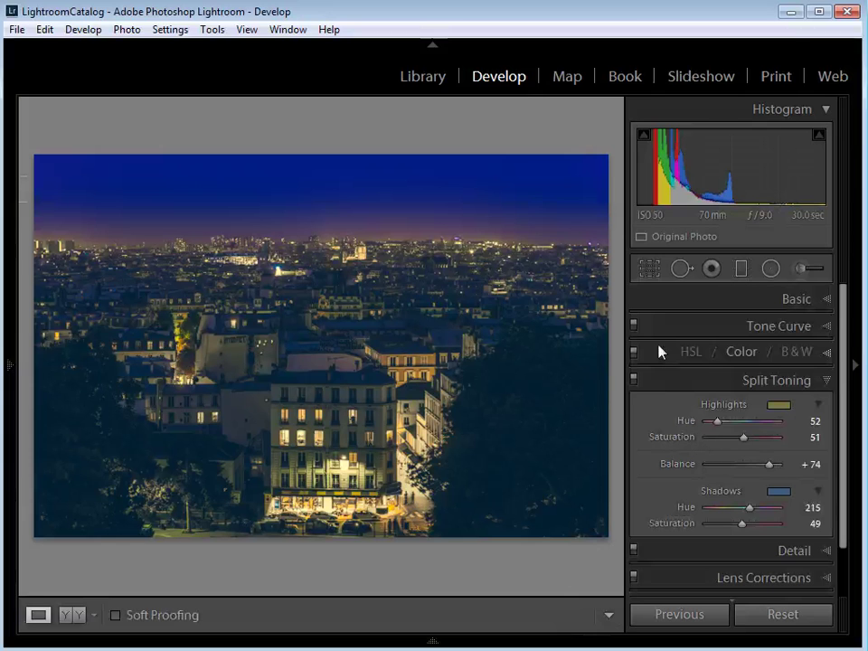
# Step: In the Basic adjustments, set the white balance Temp to 3695 and the Tint to +11
pyautogui.click(803, 301)
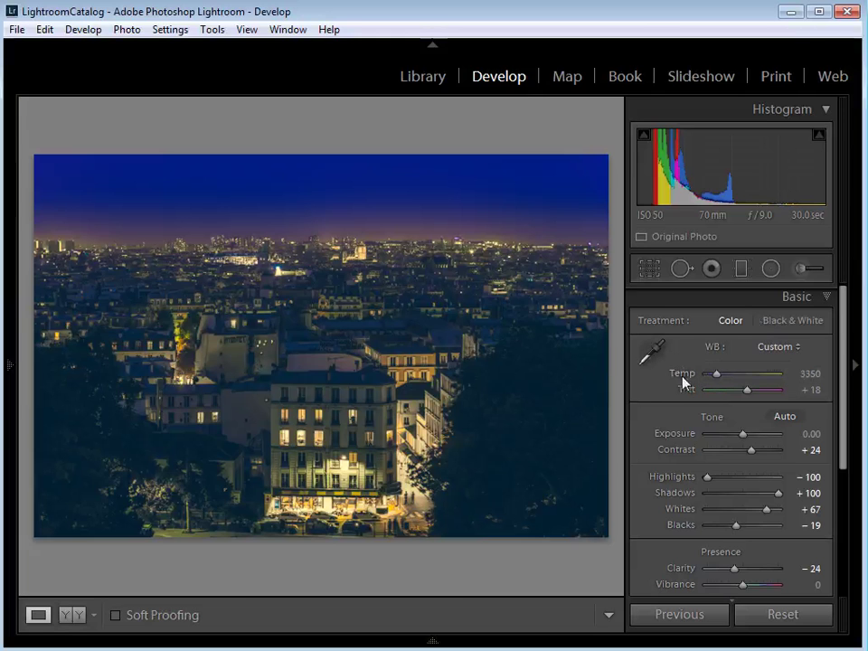
pyautogui.moveTo(715, 373)
pyautogui.mouseDown()
pyautogui.moveTo(706, 375)
pyautogui.moveTo(770, 374)
pyautogui.moveTo(721, 378)
pyautogui.mouseUp()
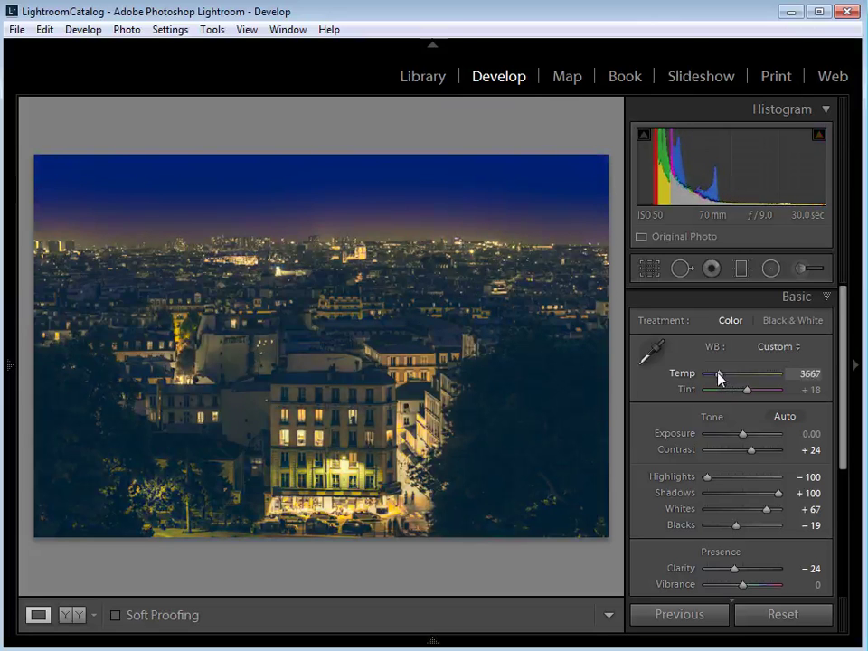
pyautogui.click(809, 374)
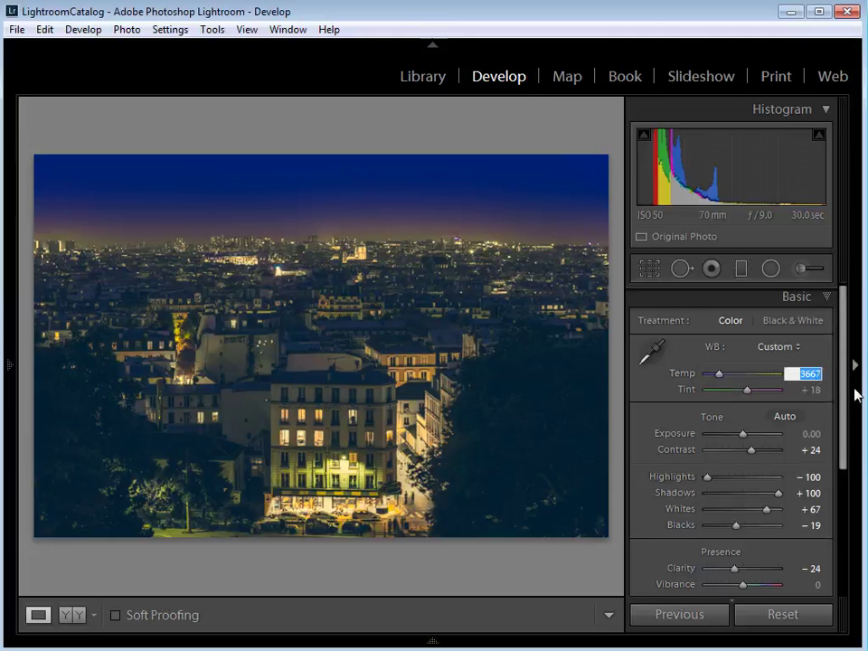
pyautogui.write('3695')
pyautogui.press('Return')
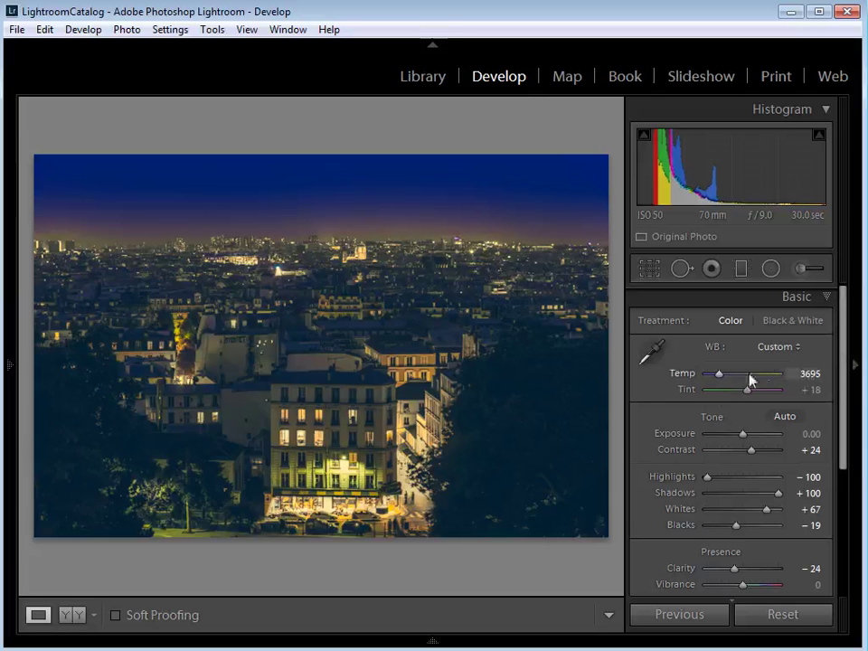
pyautogui.moveTo(747, 394)
pyautogui.mouseDown()
pyautogui.moveTo(711, 396)
pyautogui.moveTo(783, 396)
pyautogui.moveTo(745, 400)
pyautogui.mouseUp()
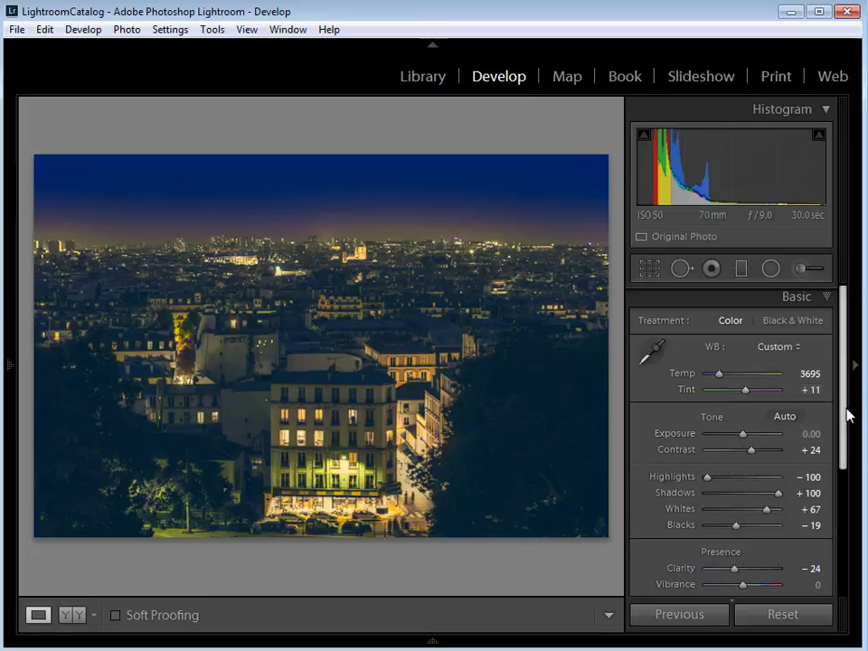
pyautogui.moveTo(848, 415); pyautogui.dragTo(858, 535)
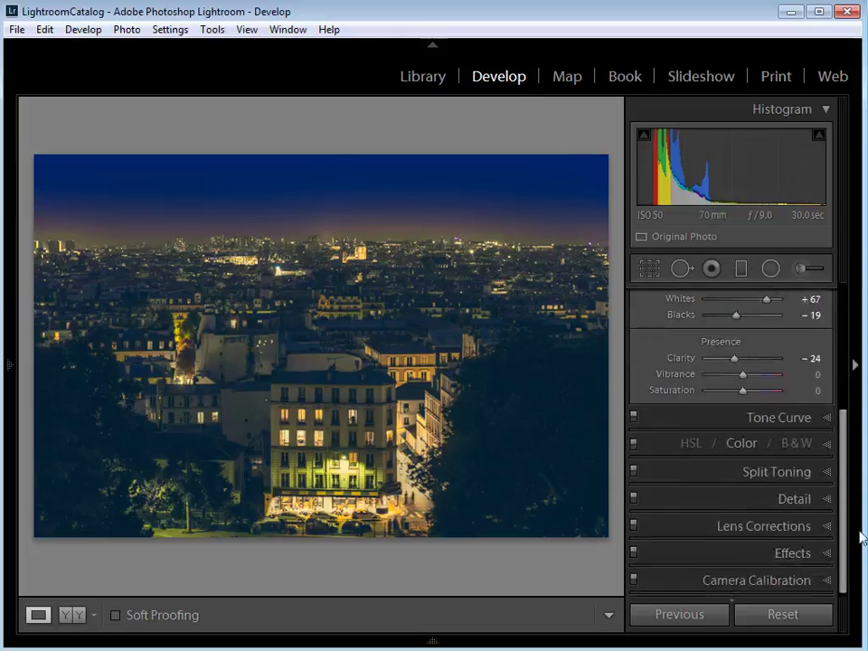
# Step: Sharpen the photo with Amount 80 and Masking 71, previewing the lit foreground building, and set luminance noise reduction to 14
pyautogui.click(811, 499)
pyautogui.moveTo(842, 480); pyautogui.dragTo(839, 422)
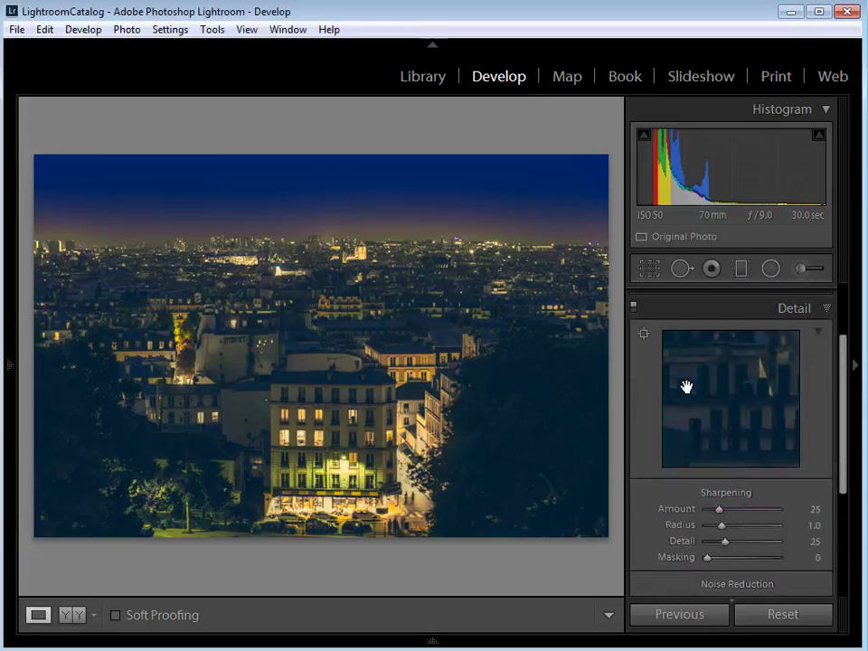
pyautogui.click(643, 333)
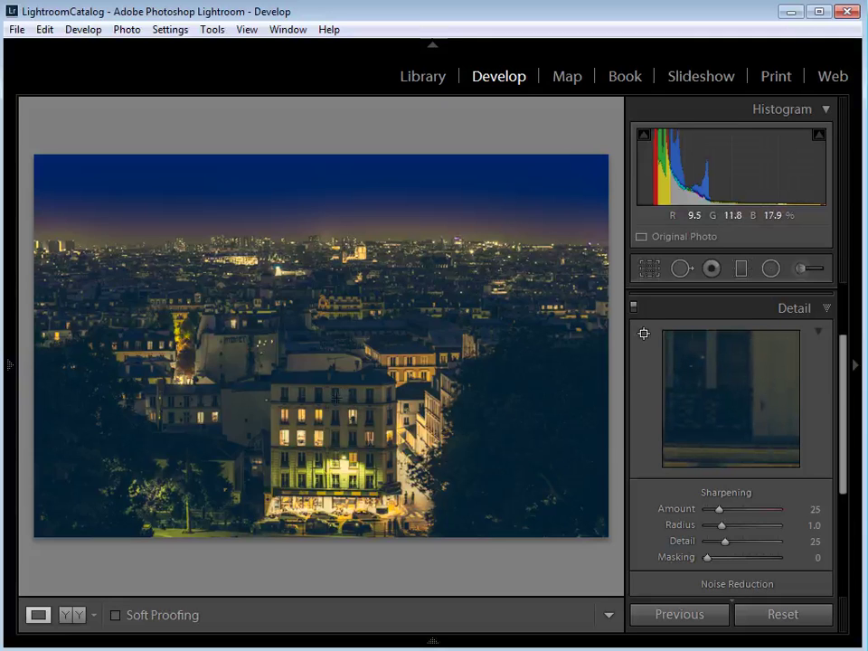
pyautogui.click(357, 437)
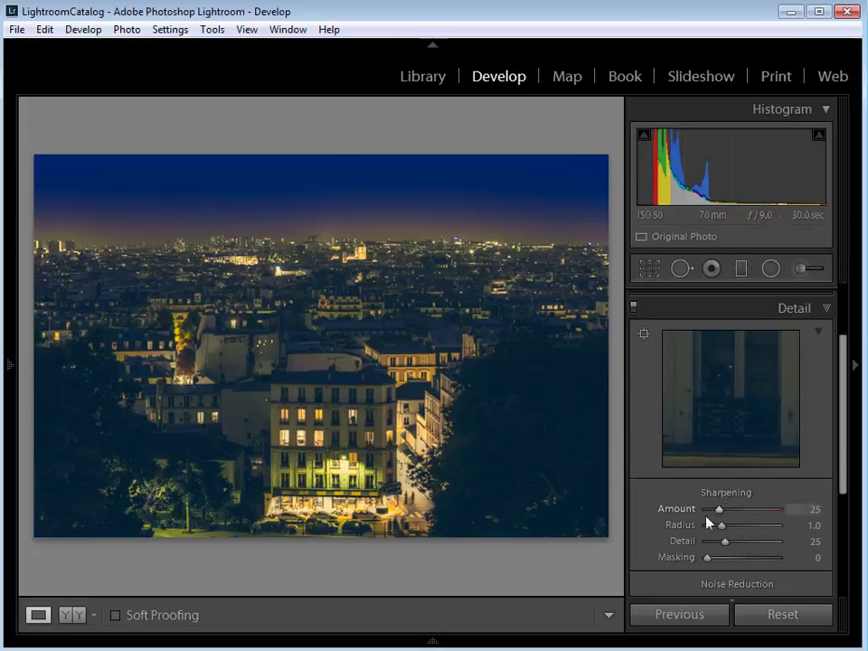
pyautogui.moveTo(717, 511); pyautogui.dragTo(744, 513)
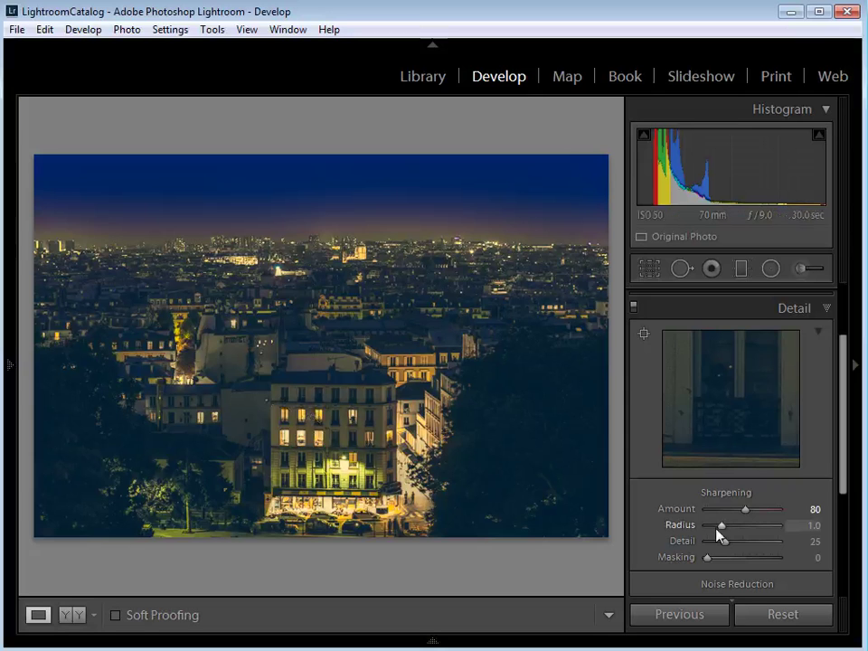
pyautogui.press('alt')
pyautogui.moveTo(707, 561); pyautogui.dragTo(756, 558)
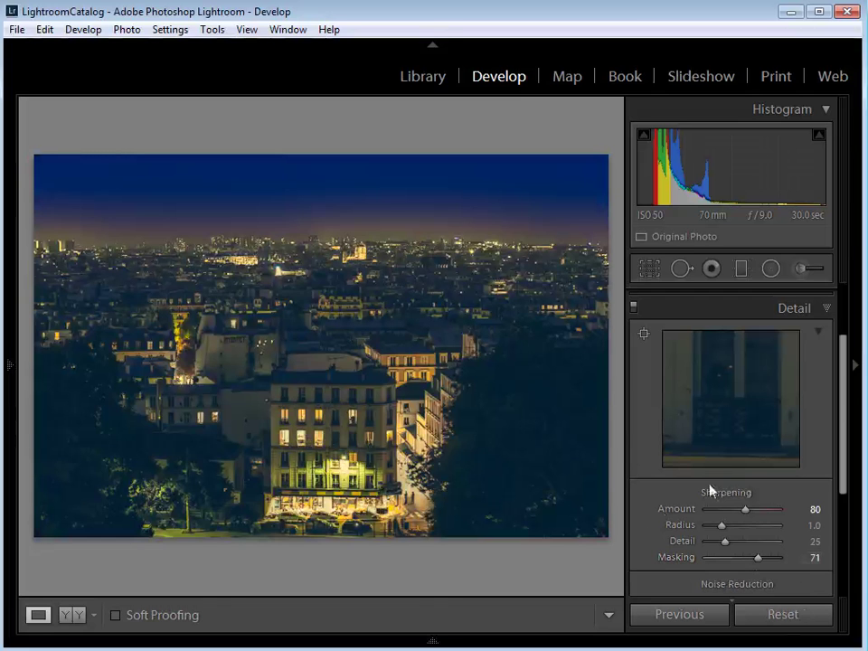
pyautogui.moveTo(847, 432); pyautogui.dragTo(846, 457)
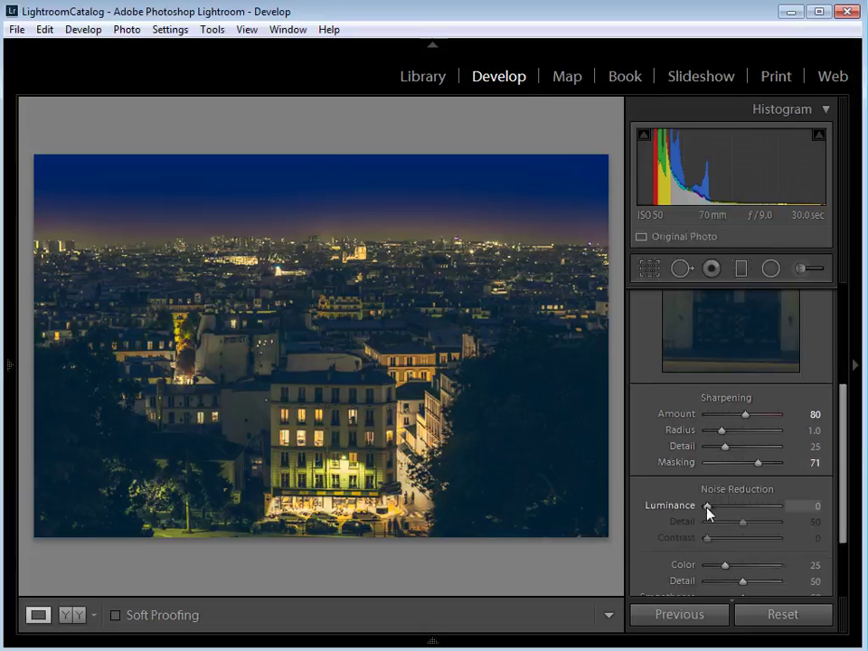
pyautogui.moveTo(707, 506); pyautogui.dragTo(717, 507)
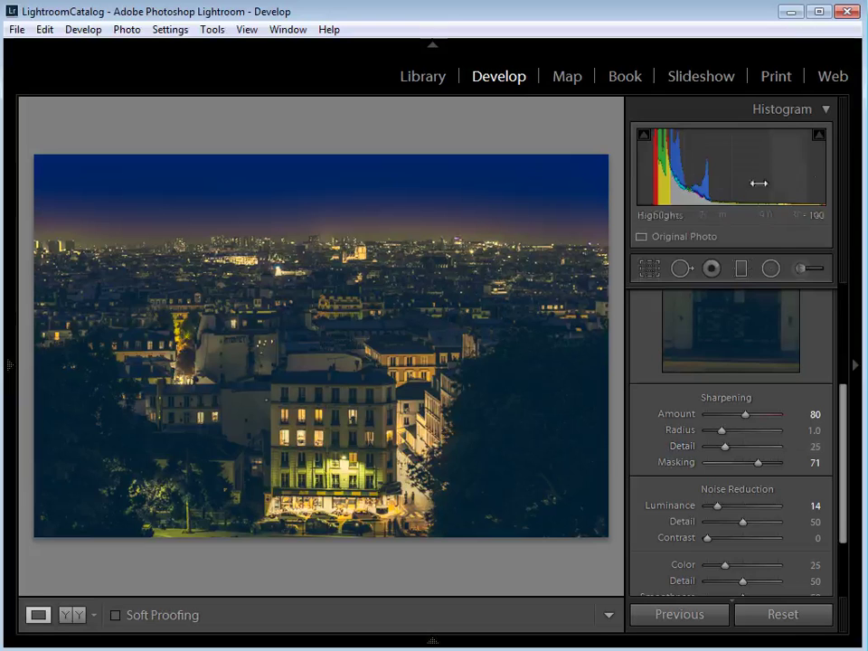
# Step: Brighten the photo by setting the Basic Exposure to +0.48
pyautogui.moveTo(844, 410); pyautogui.dragTo(830, 314)
pyautogui.click(787, 295)
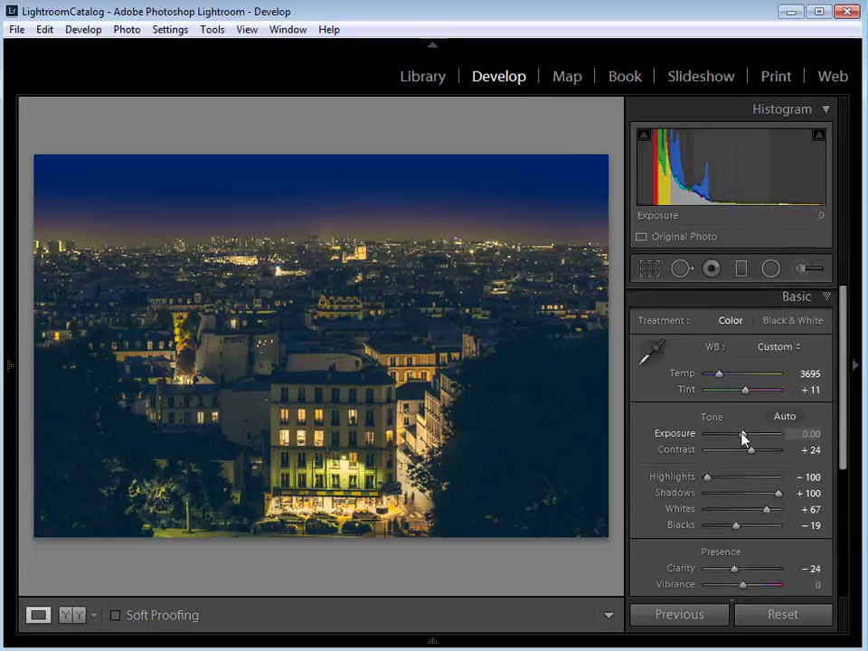
pyautogui.moveTo(742, 437); pyautogui.dragTo(745, 434)
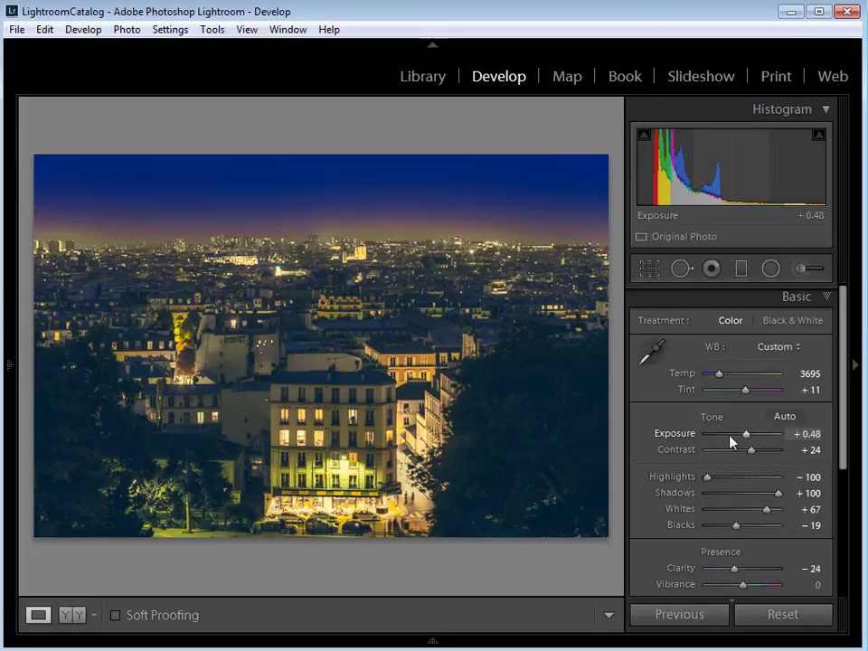
# Step: Start exporting the photo to the H:\Desktop folder with the custom file name "paris night"
pyautogui.click(17, 30)
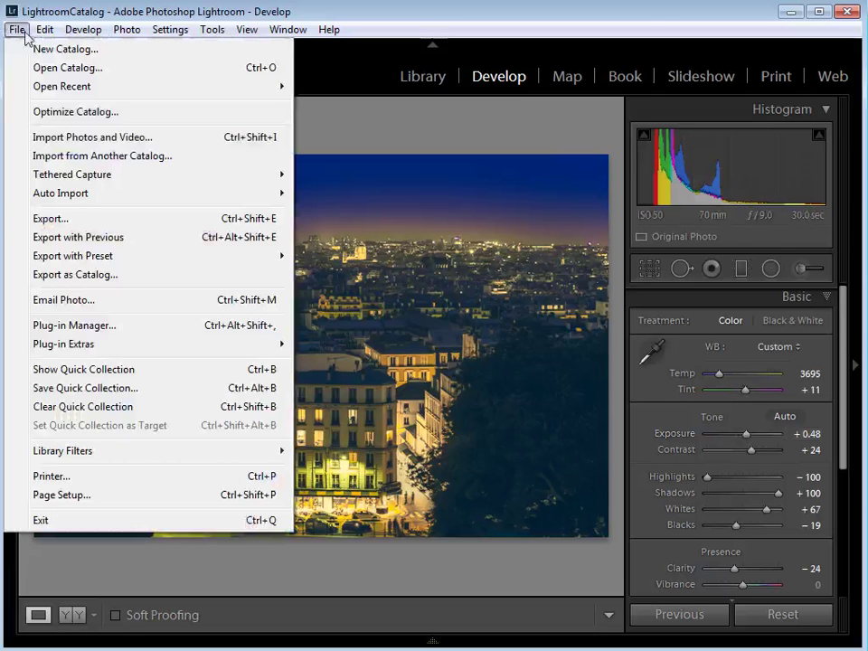
pyautogui.click(57, 219)
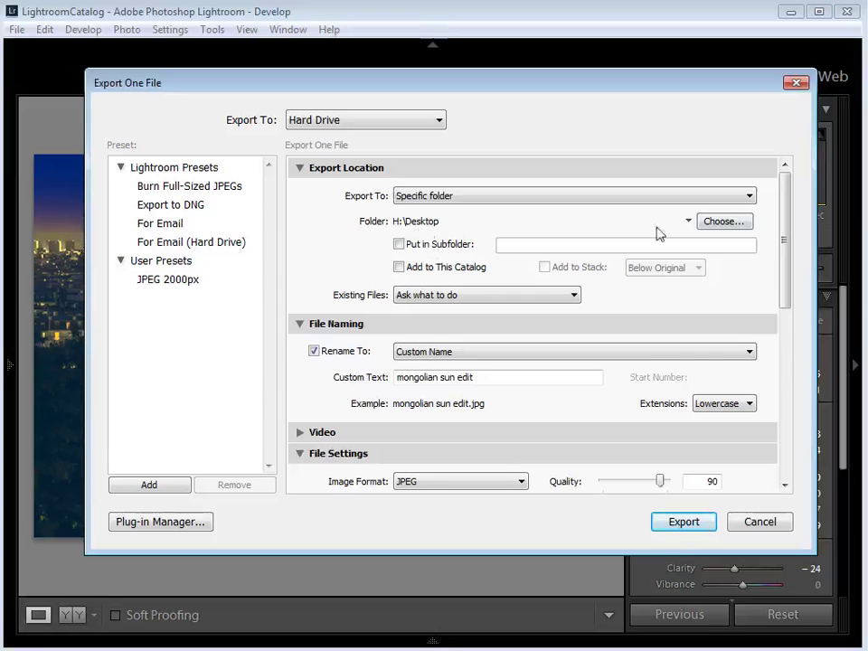
pyautogui.click(723, 226)
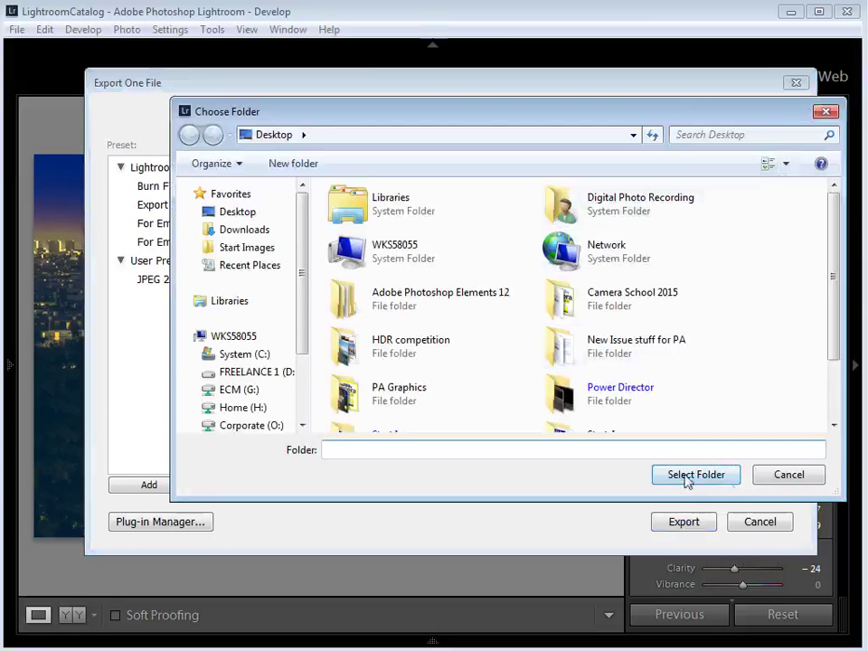
pyautogui.click(801, 479)
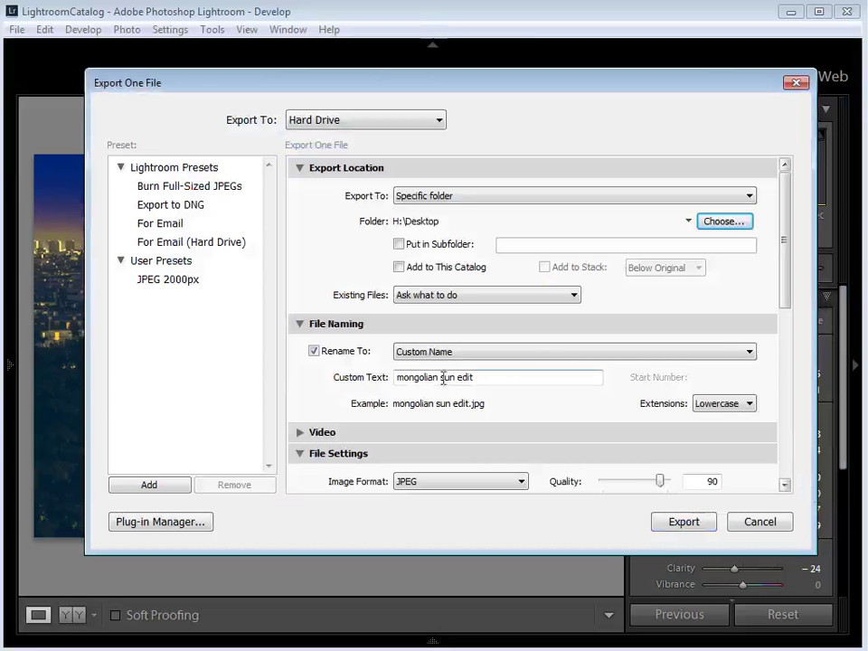
pyautogui.click(396, 379)
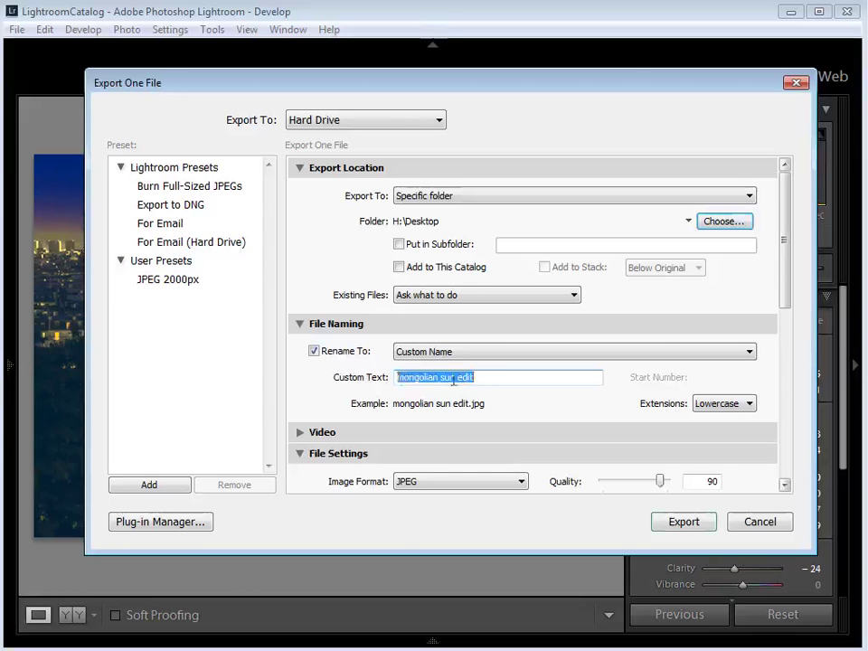
pyautogui.write('paris night')
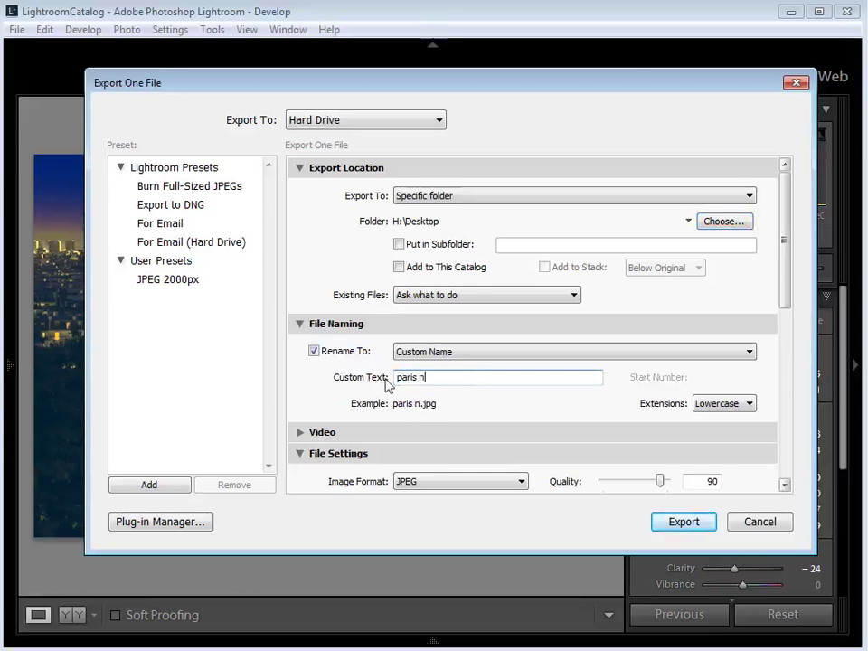
pyautogui.click(524, 353)
pyautogui.click(525, 353)
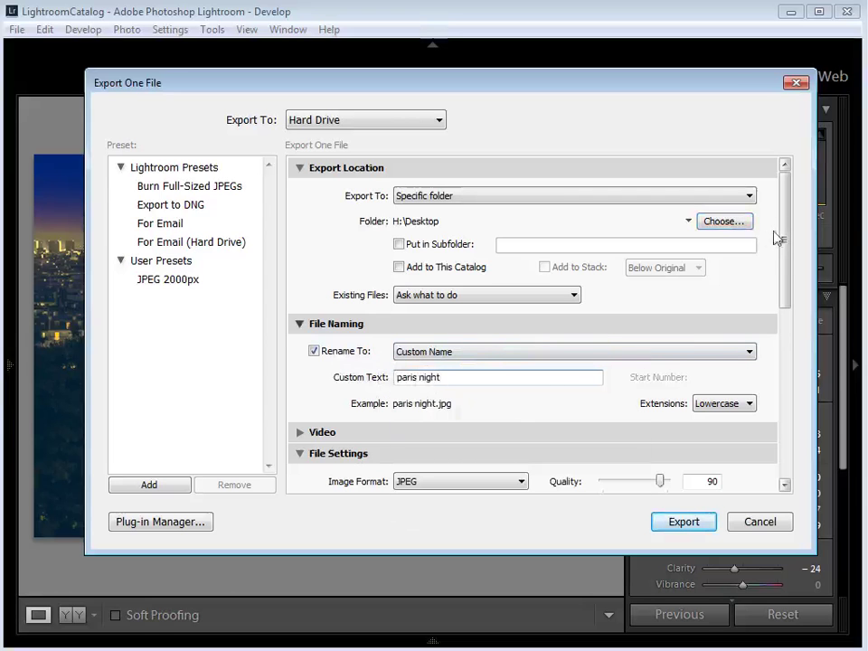
# Step: Set the JPEG quality to 84 in the export file settings
pyautogui.moveTo(786, 232); pyautogui.dragTo(622, 285)
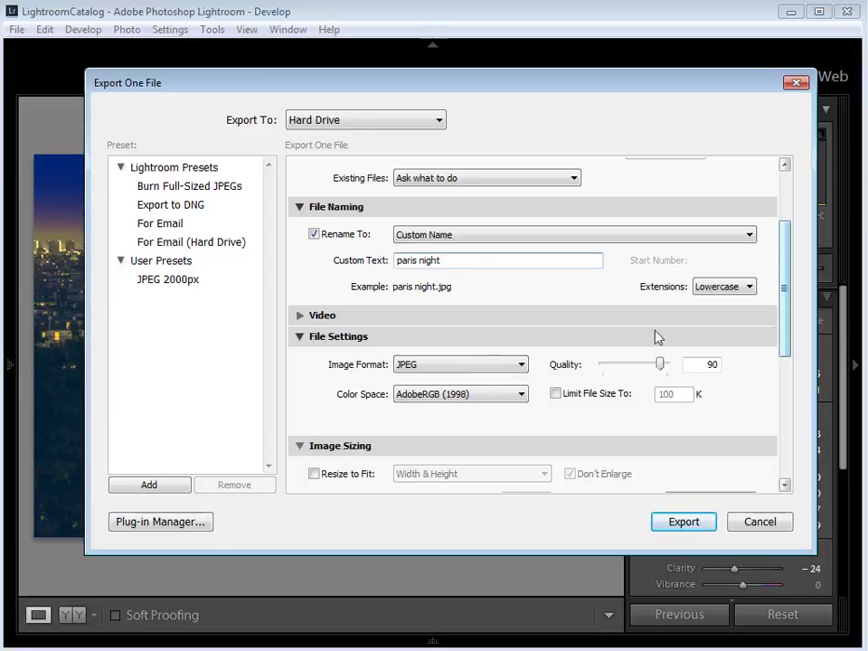
pyautogui.scroll(-5, 657, 362)
pyautogui.scroll(-1, 659, 365)
pyautogui.moveTo(786, 331); pyautogui.dragTo(792, 385)
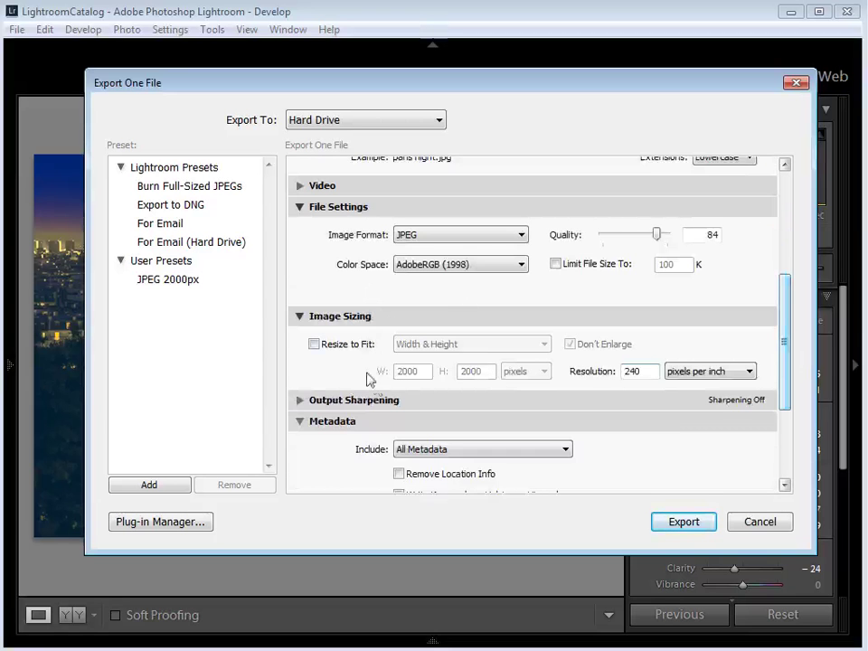
# Step: Enable resizing of the exported image to fit a long edge of 4000 pixels
pyautogui.click(315, 346)
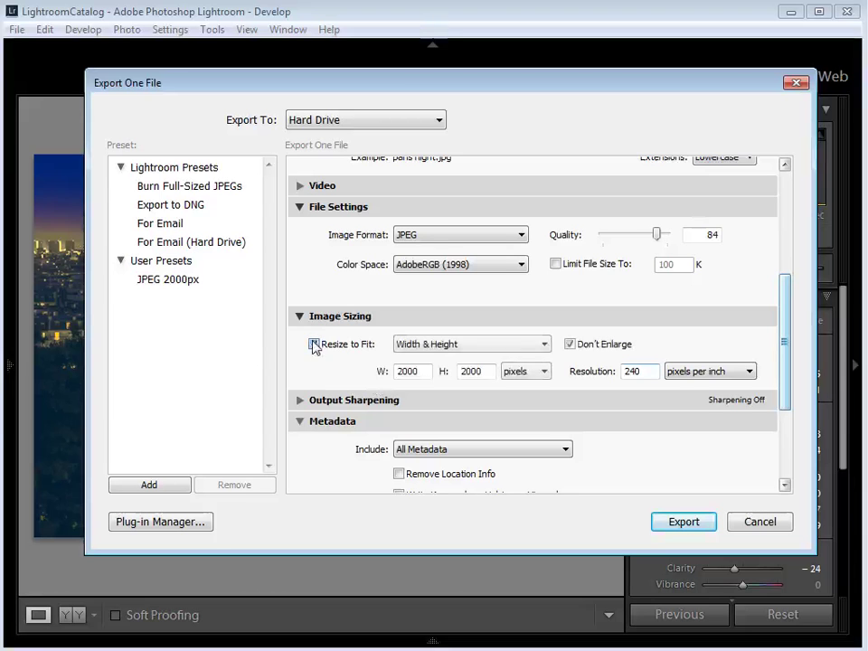
pyautogui.click(543, 346)
pyautogui.click(497, 402)
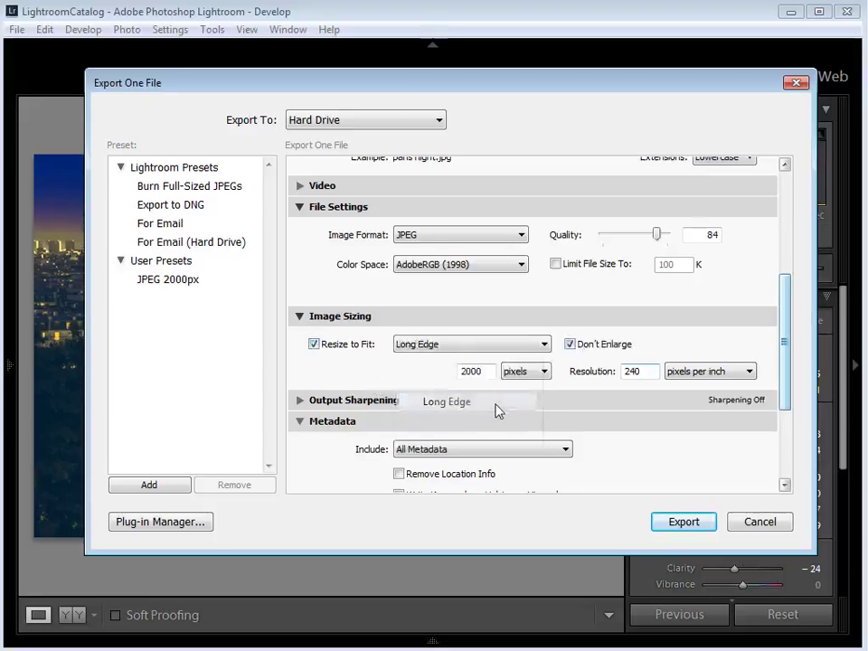
pyautogui.click(474, 370)
pyautogui.click(472, 369)
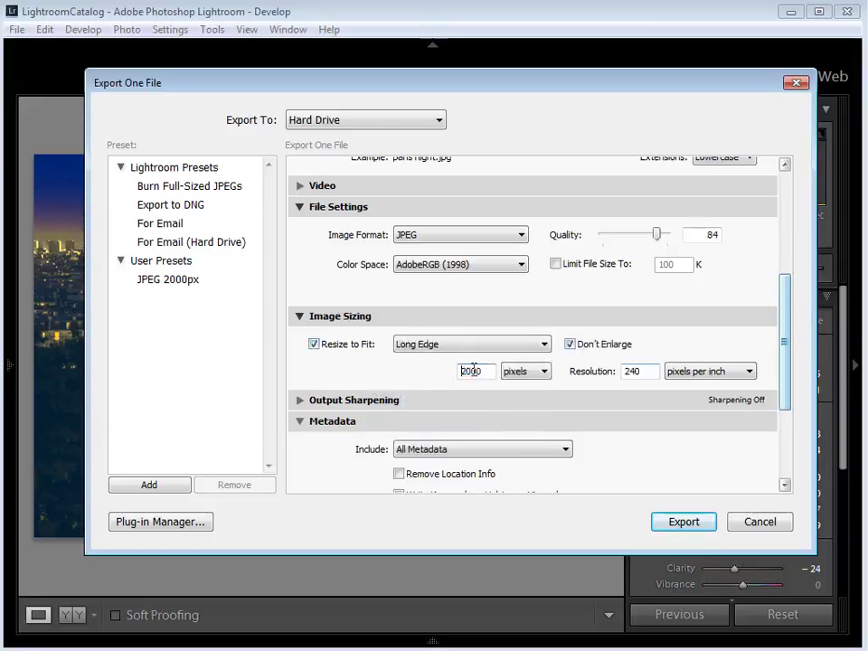
pyautogui.hotkey('shift', 'Right')
pyautogui.press('Delete')
pyautogui.write('4')
# Step: Set the export resolution to 320 pixels per inch and export the photo
pyautogui.click(645, 370)
pyautogui.write('320')
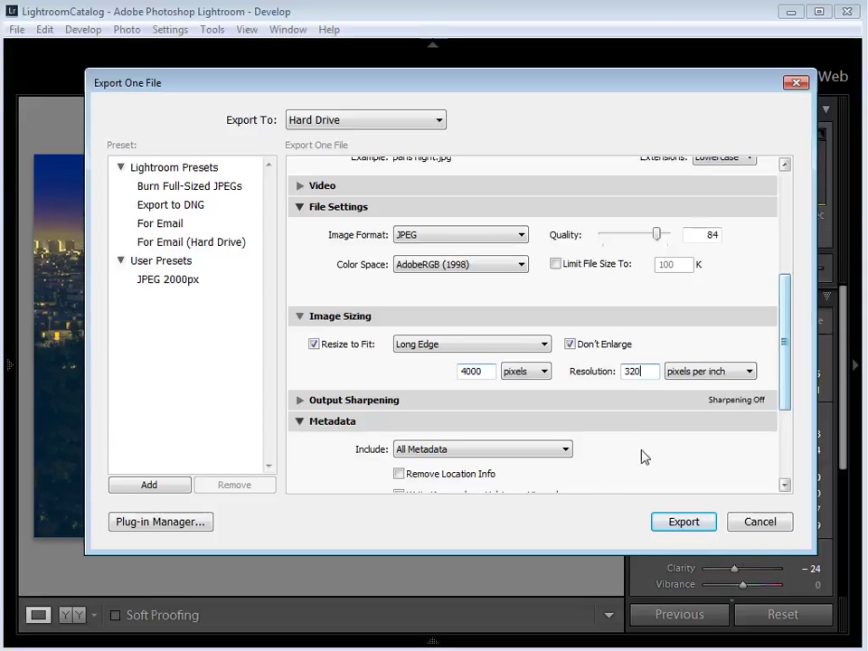
pyautogui.click(680, 522)
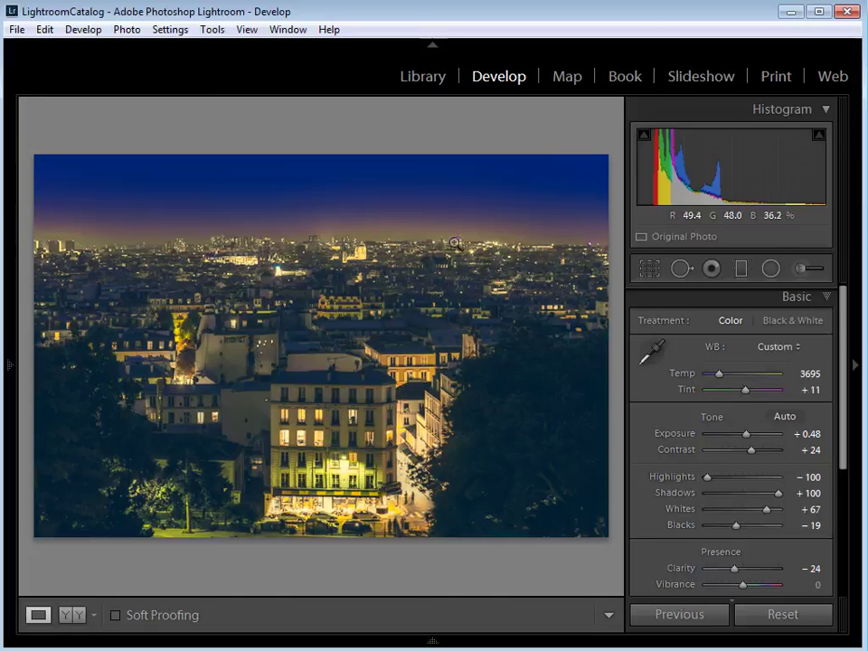
# Step: Compare the unedited Before version of the photo with the edited result
pyautogui.press('\\')
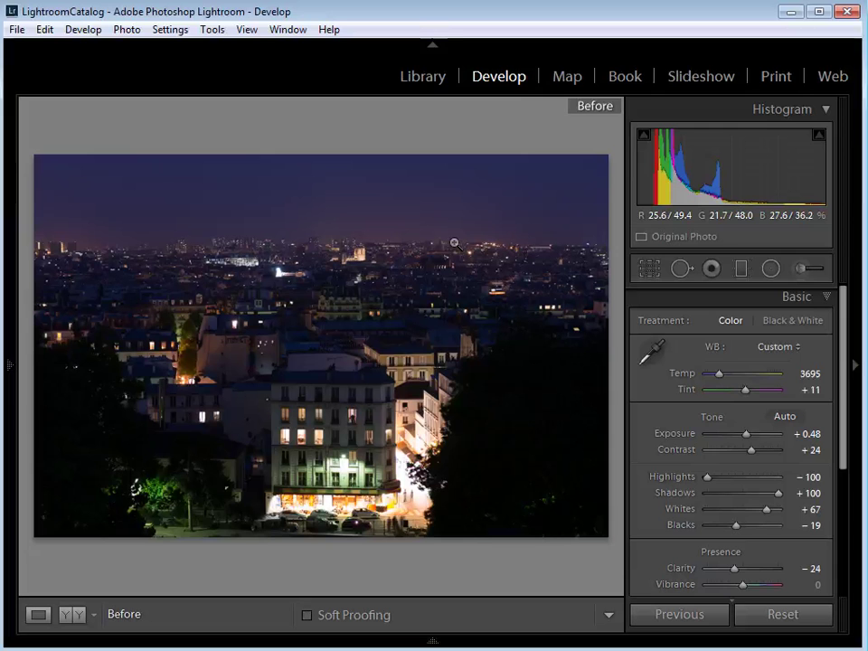
pyautogui.press('\\')
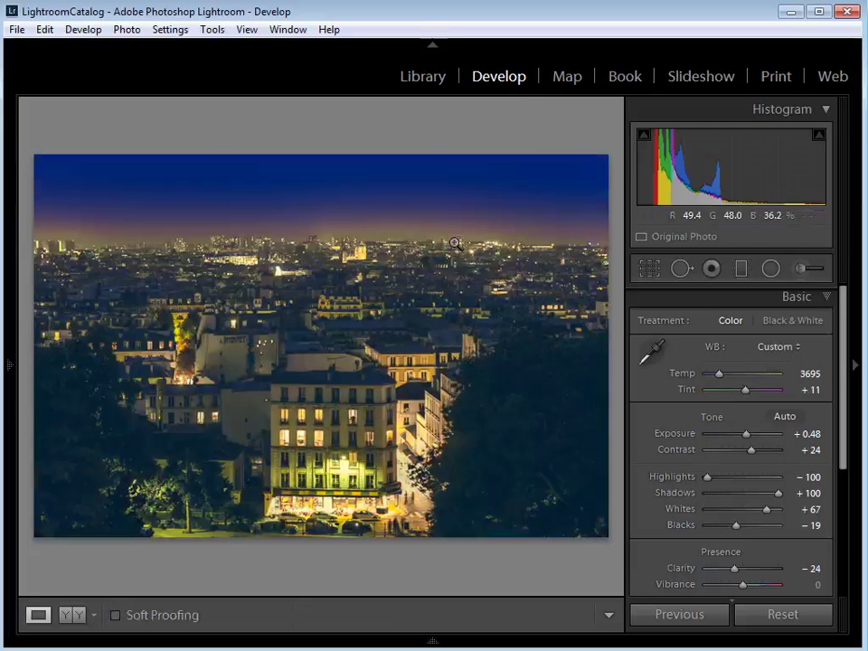